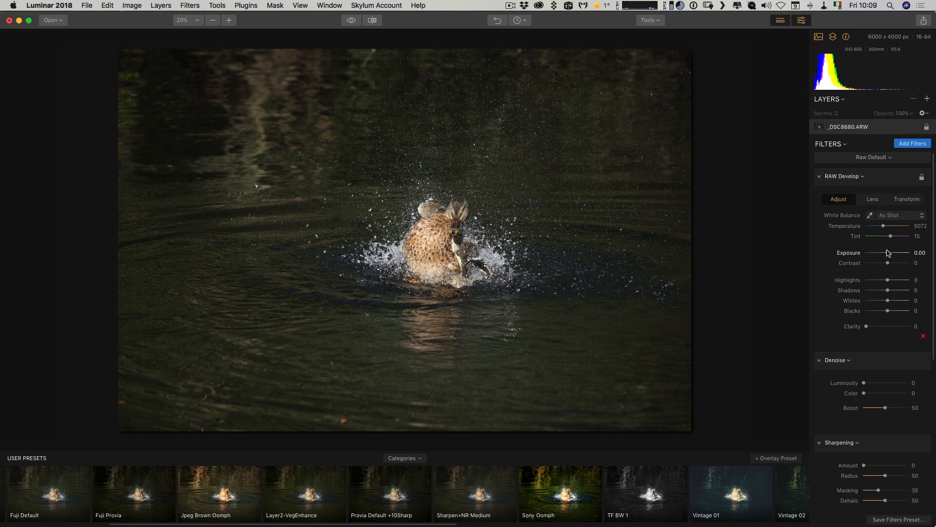
Step: Apply the QuickRawEnhance-ProPhoto-64 LUT in the LUT Mapping filter and compare the result with the original photo
scroll(888, 253, "down", 10)
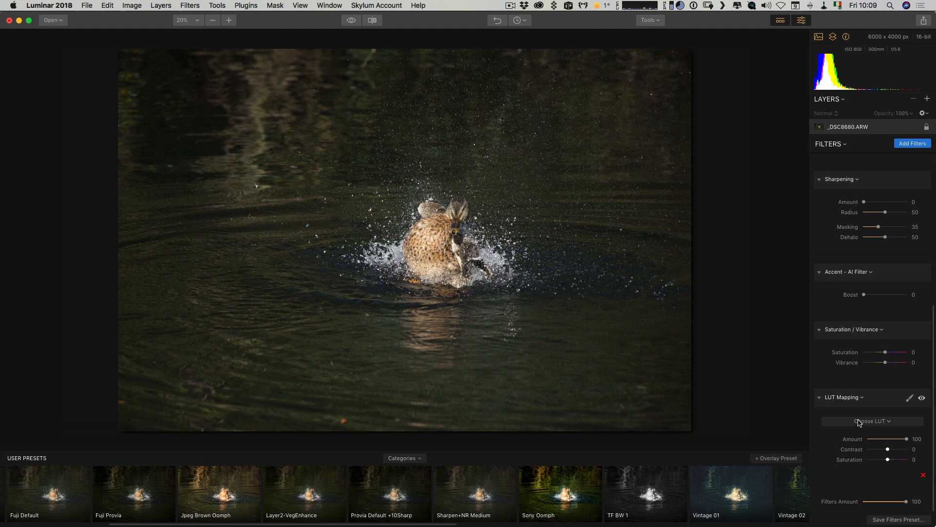
left_click(859, 422)
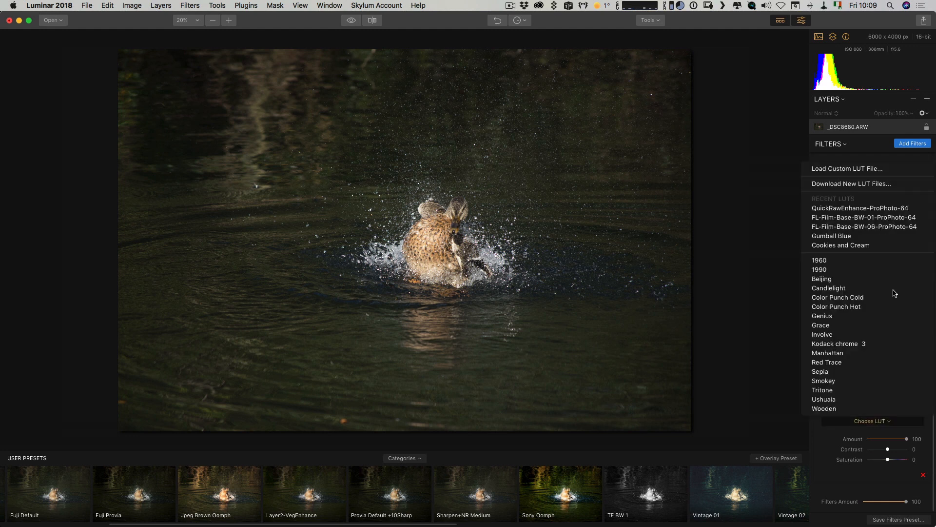
left_click(884, 209)
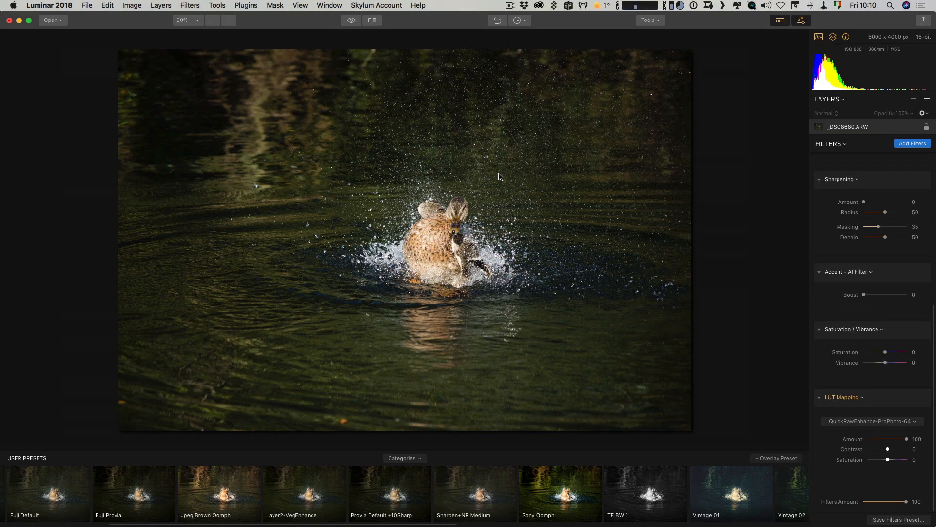
left_click(351, 22)
left_click(351, 22)
Step: Set the Sharpening amount to 11 while checking the duck and water droplets at 100% zoom
double_click(444, 209)
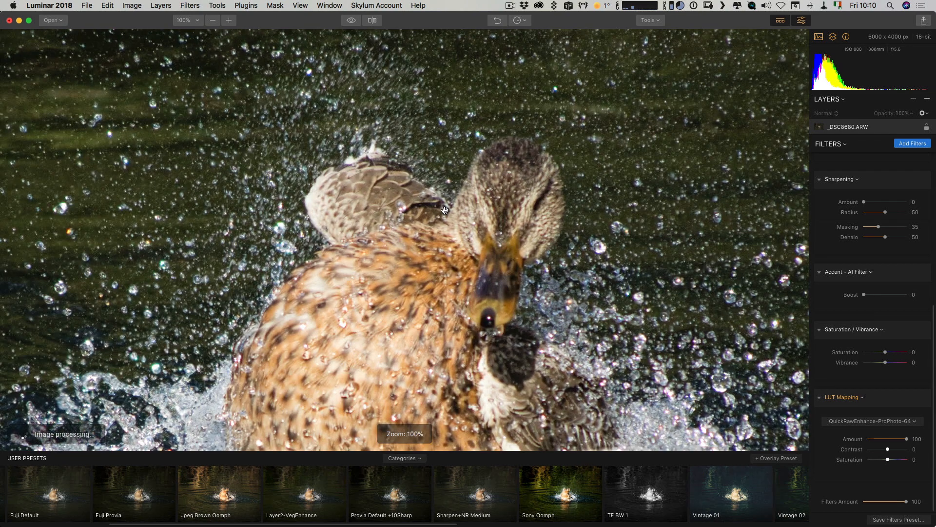
left_click_drag(488, 242, 469, 224)
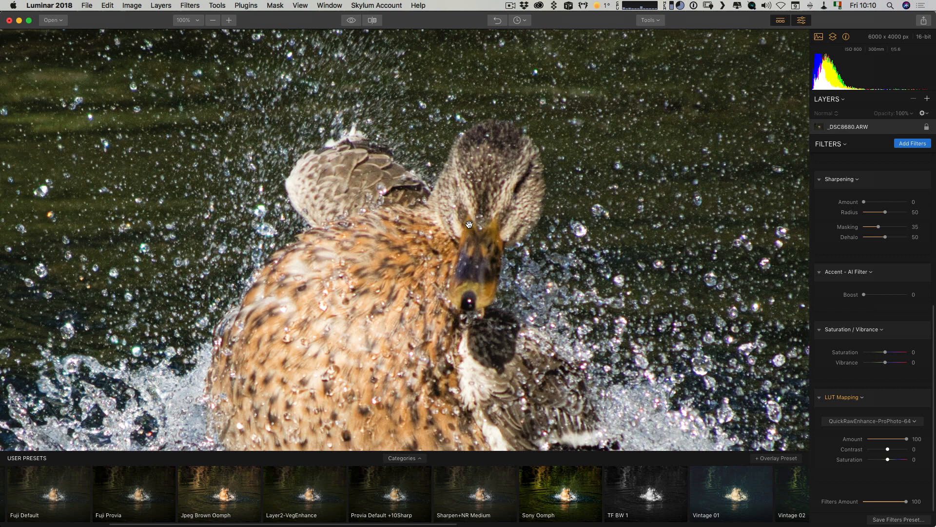
left_click_drag(469, 225, 460, 200)
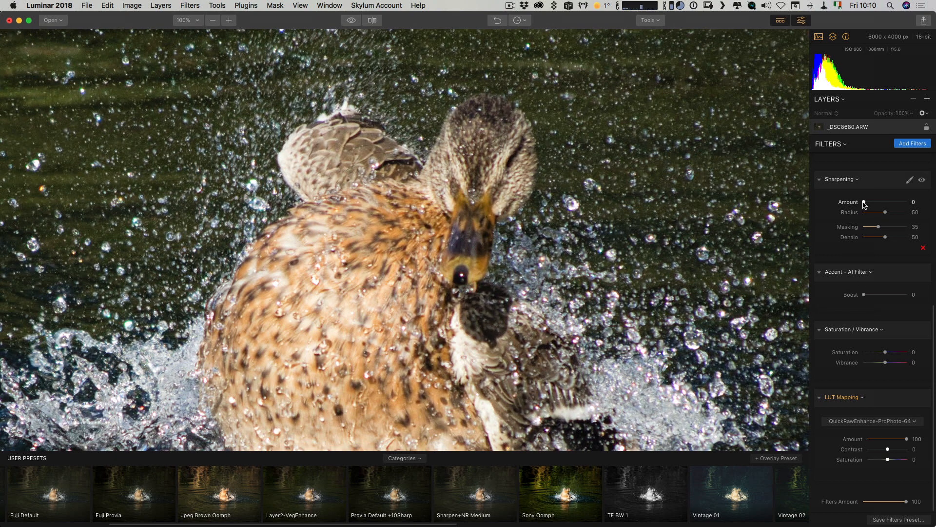
left_click_drag(864, 202, 865, 204)
left_click_drag(257, 210, 559, 212)
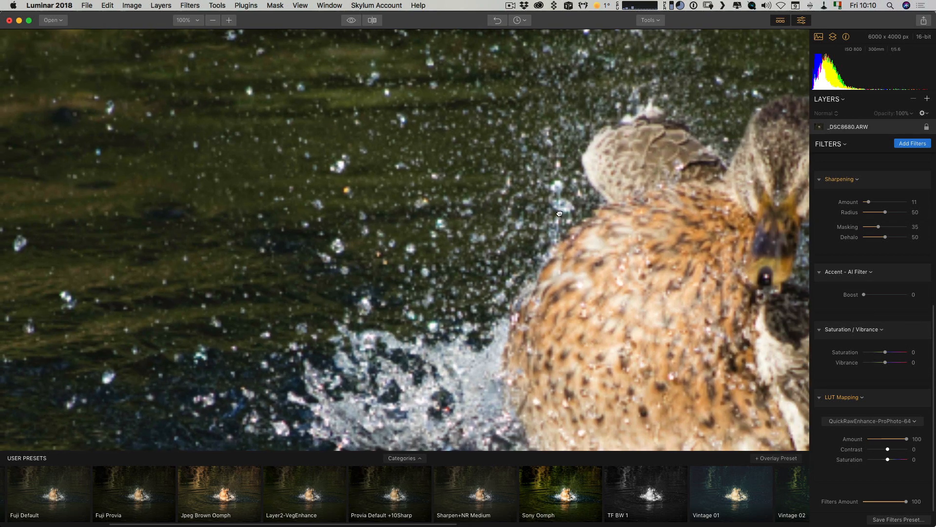
left_click_drag(562, 125, 441, 205)
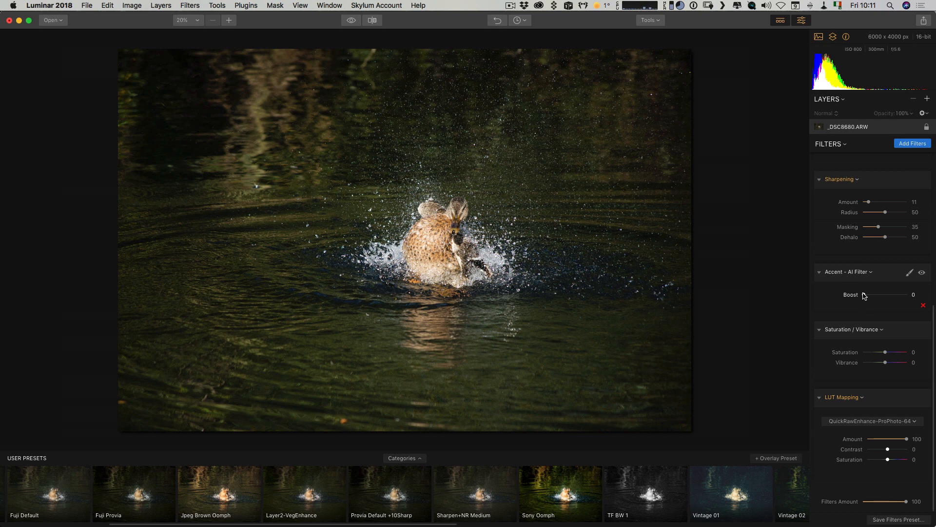
Step: Set the Accent - AI Filter Boost to 56 and raise the RAW Develop contrast
left_click_drag(871, 296, 883, 297)
scroll(892, 215, "up", 10)
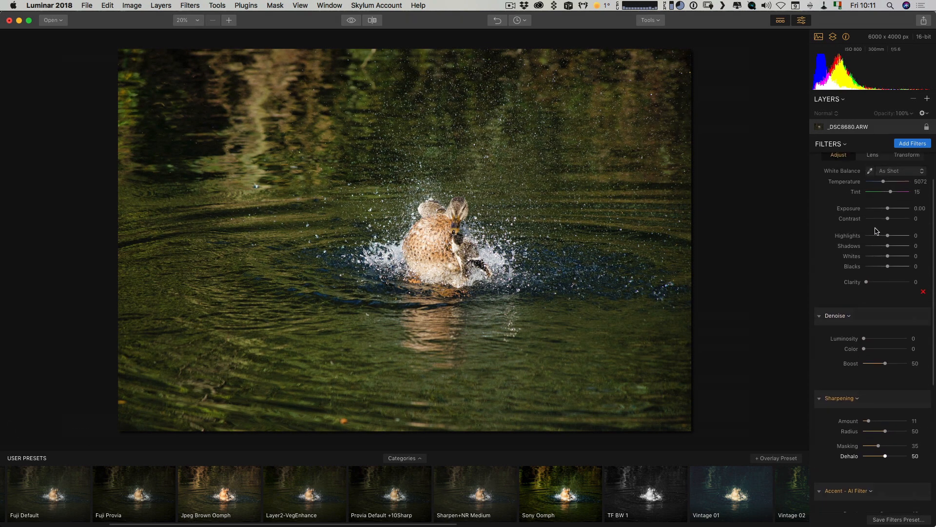
left_click_drag(892, 225, 894, 226)
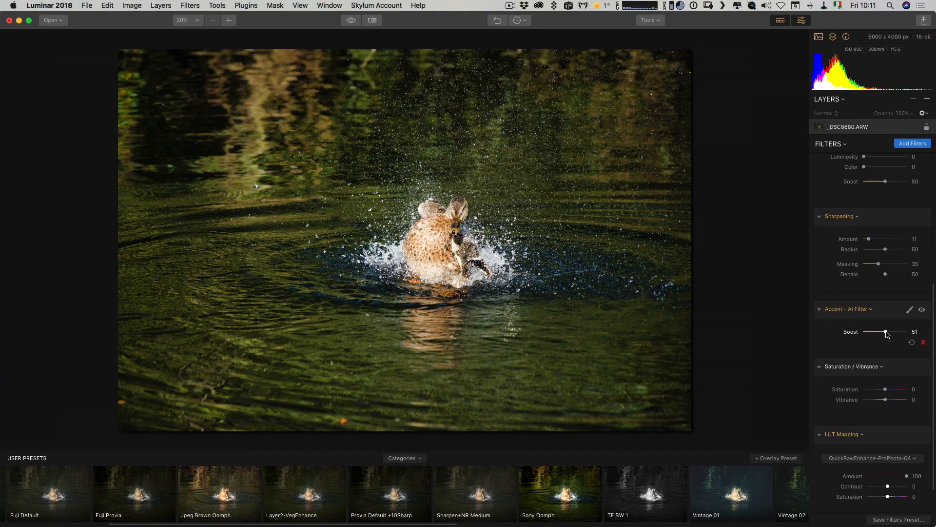
left_click_drag(887, 334, 889, 335)
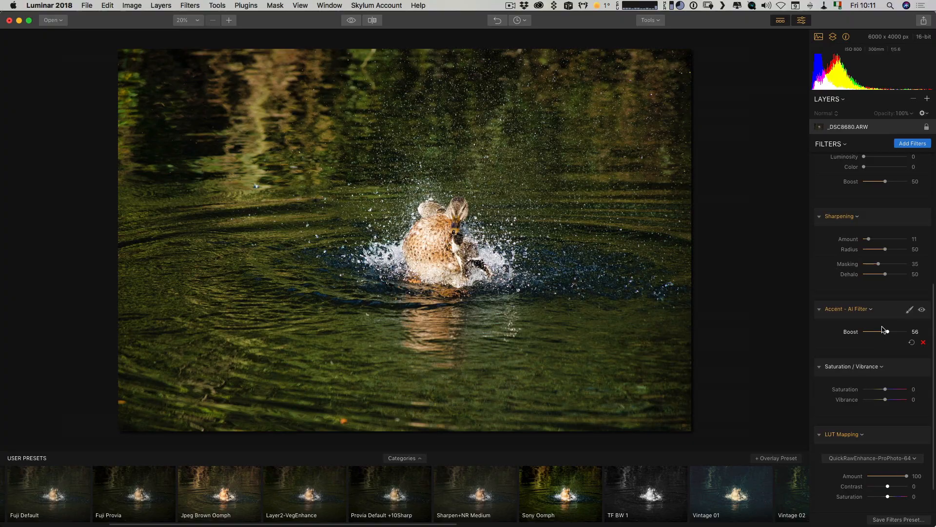
Step: Add the Orton Effect filter with its Amount at 15 and compare the photo with and without it
scroll(884, 329, "down", 3)
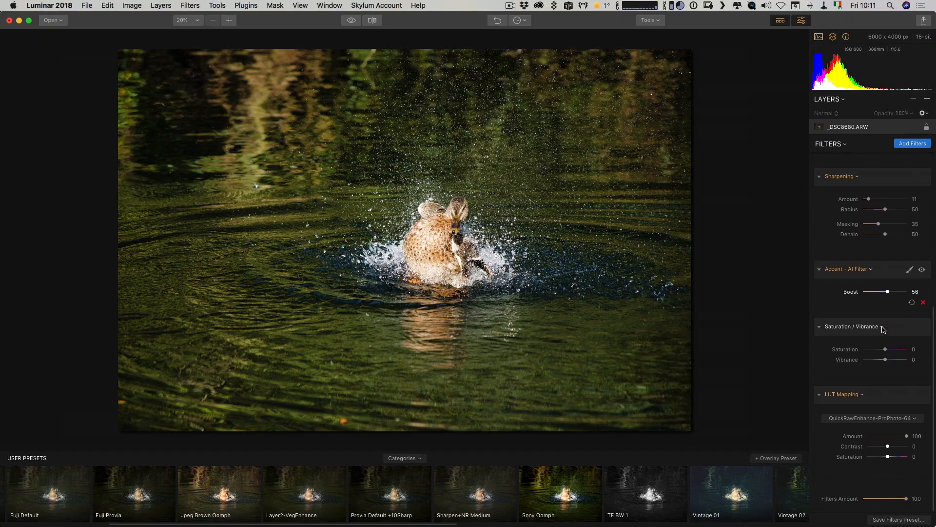
left_click(913, 143)
scroll(743, 196, "down", 2)
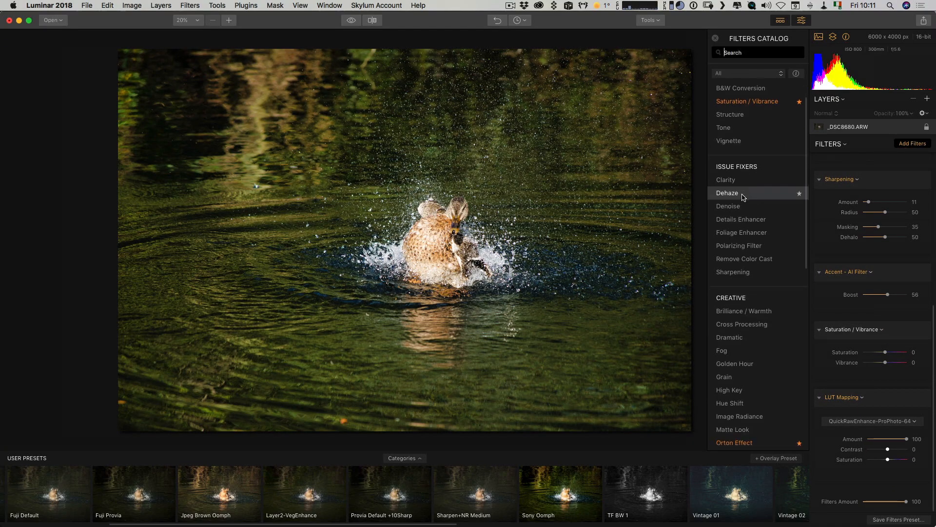
scroll(744, 196, "down", 15)
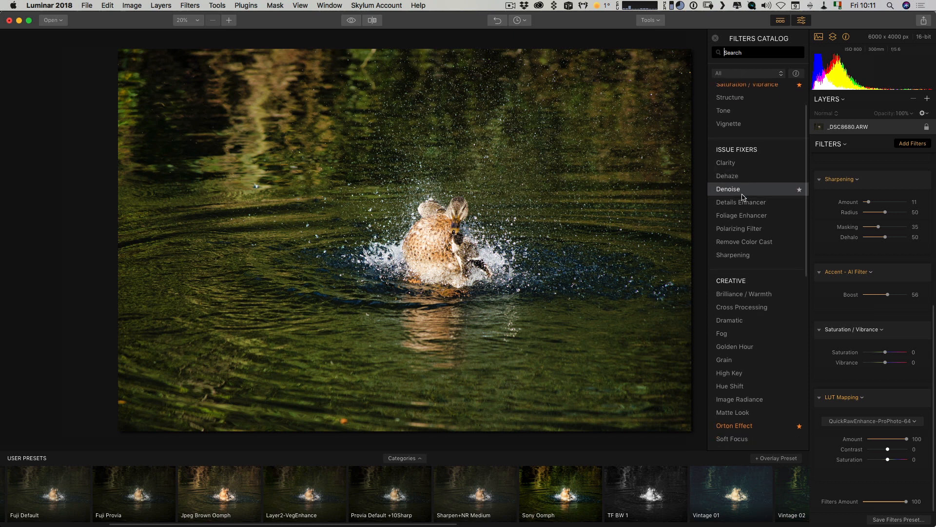
scroll(743, 197, "up", 11)
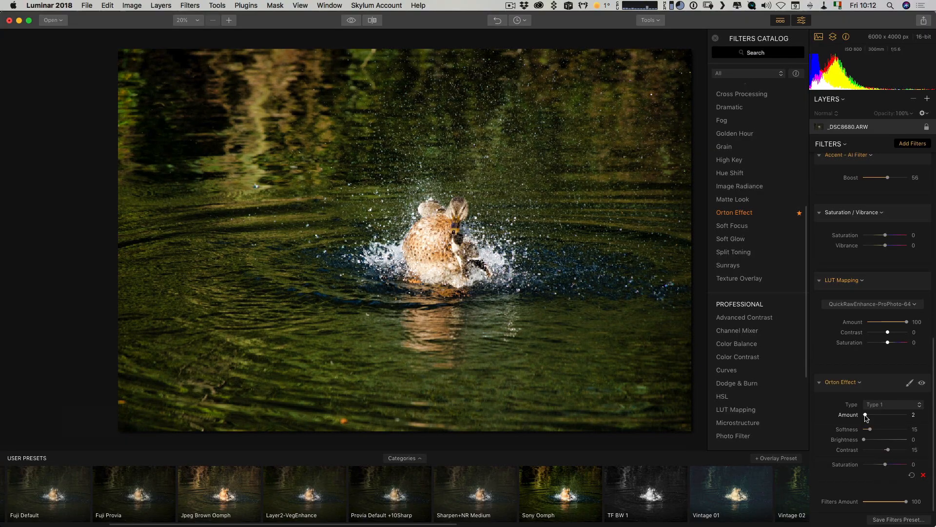
left_click_drag(865, 414, 872, 417)
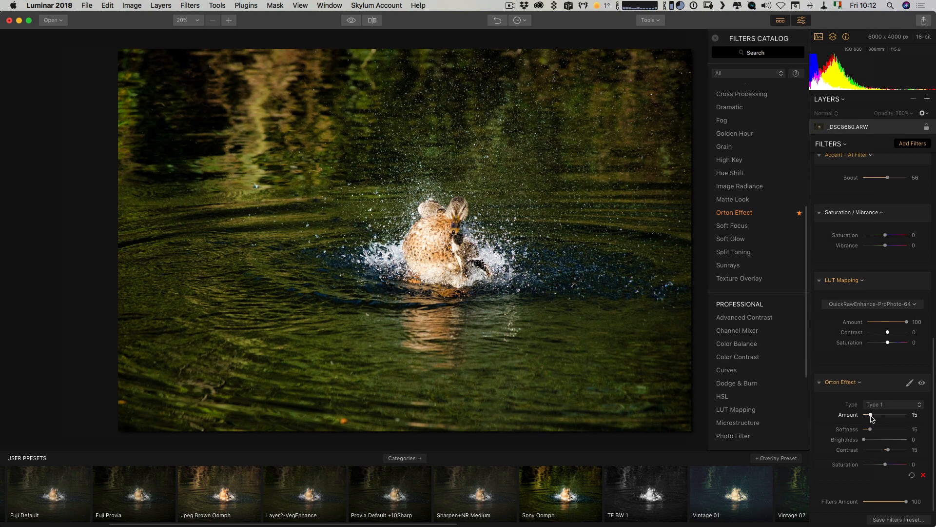
left_click(922, 384)
left_click(922, 384)
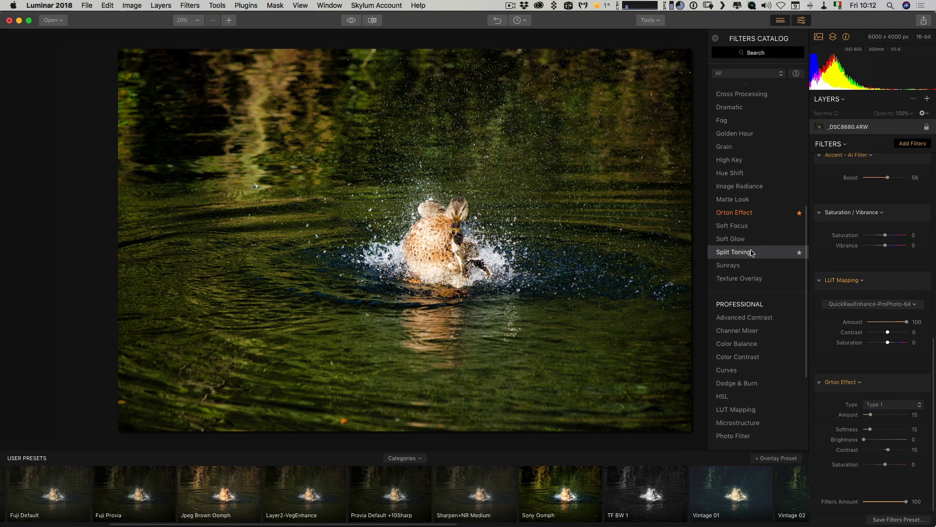
Step: Add the Brilliance / Warmth filter with Vividness at 10 and inspect the duck at 100% zoom
scroll(752, 253, "up", 10)
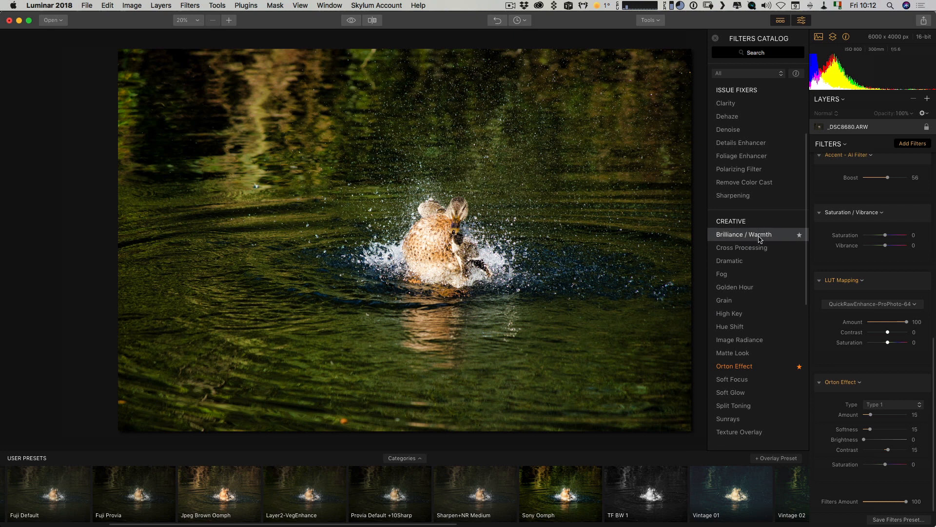
left_click(758, 238)
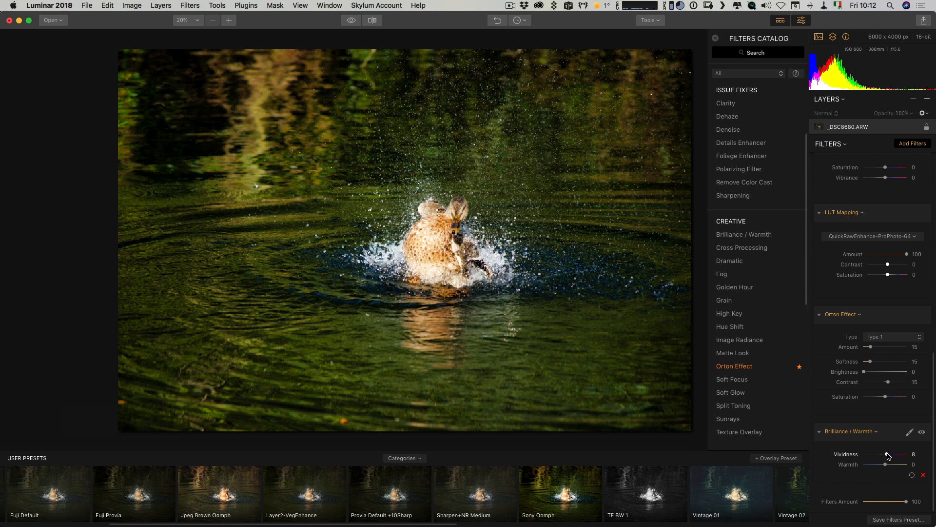
left_click_drag(888, 455, 889, 455)
left_click_drag(889, 455, 888, 456)
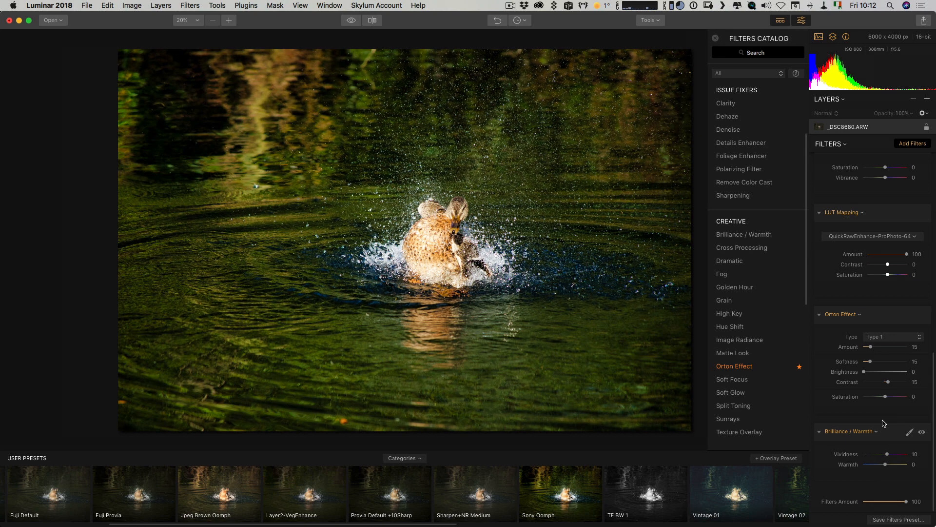
left_click(441, 242)
left_click_drag(439, 242, 619, 372)
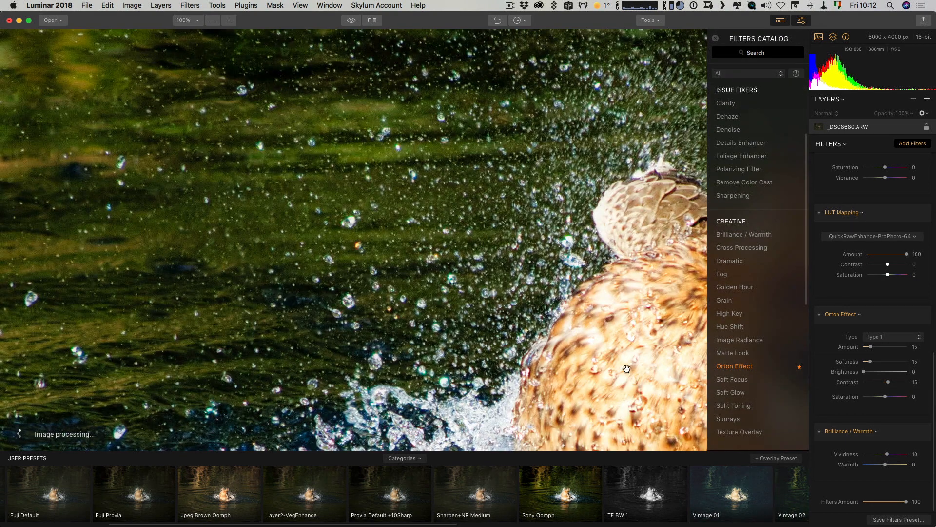
left_click_drag(654, 347, 496, 275)
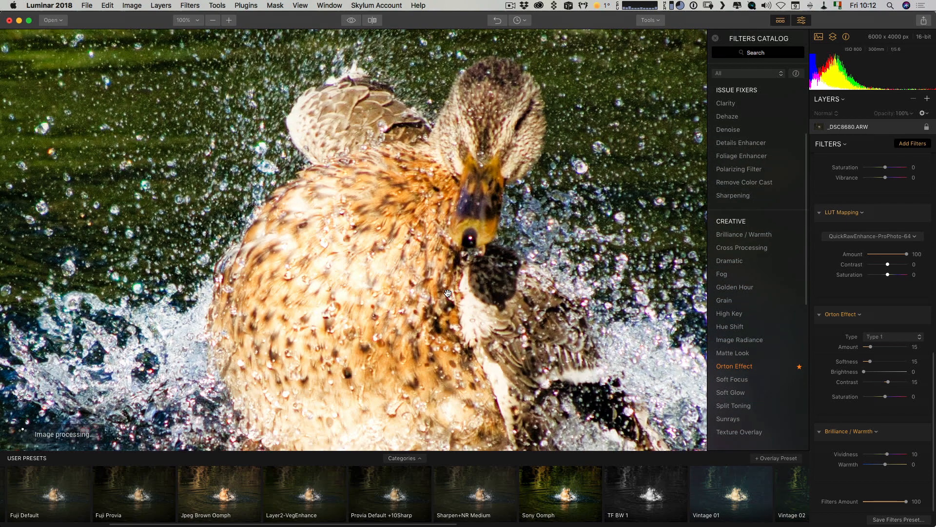
key("super+0")
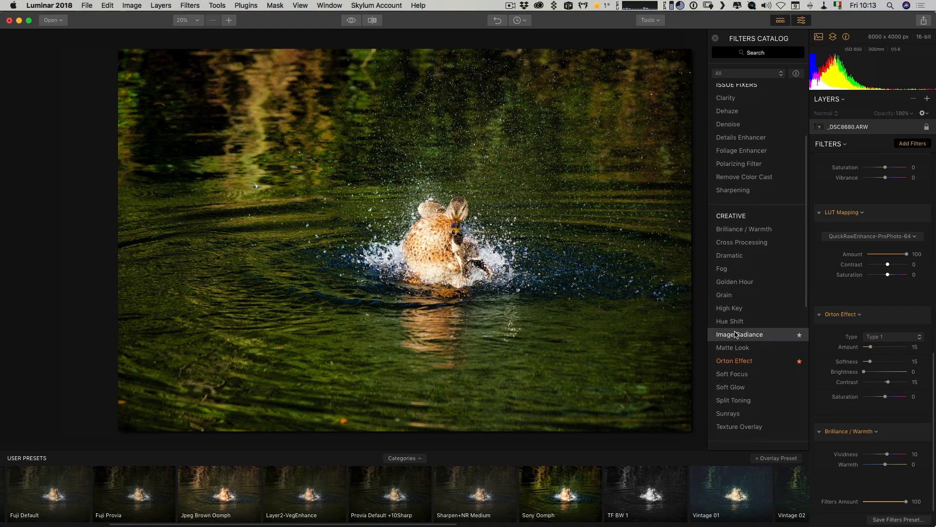
Step: Add a Vignette with Amount -64, Size 24, Roundness -31 and Feather 82, and compare the edit with the original photo
scroll(737, 333, "up", 5)
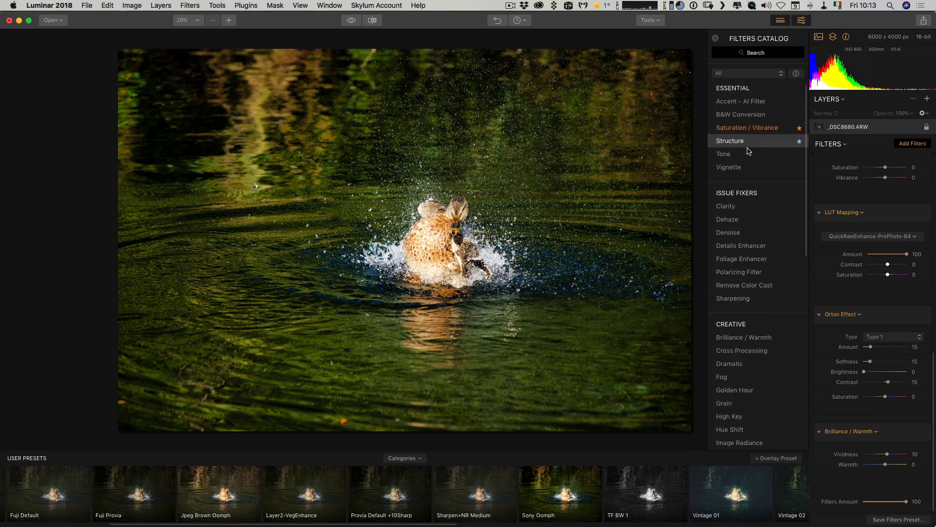
left_click(730, 168)
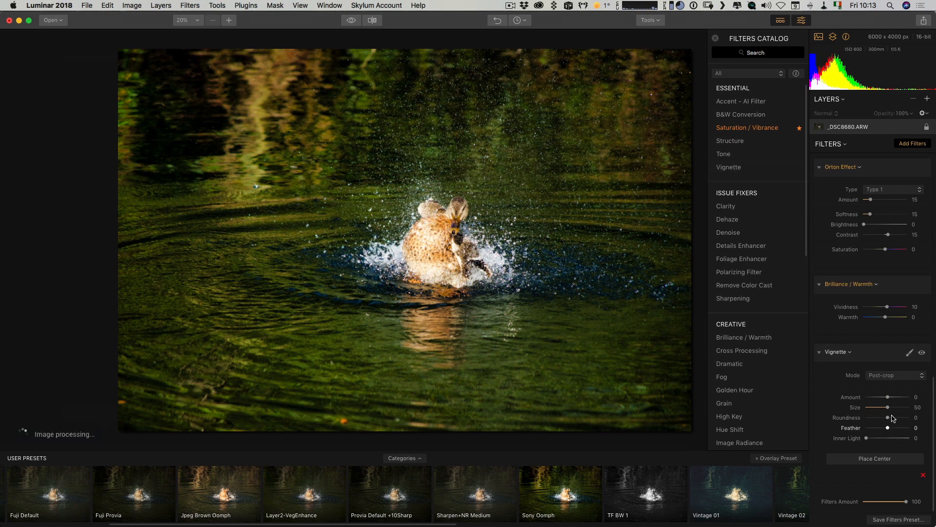
left_click_drag(887, 397, 900, 429)
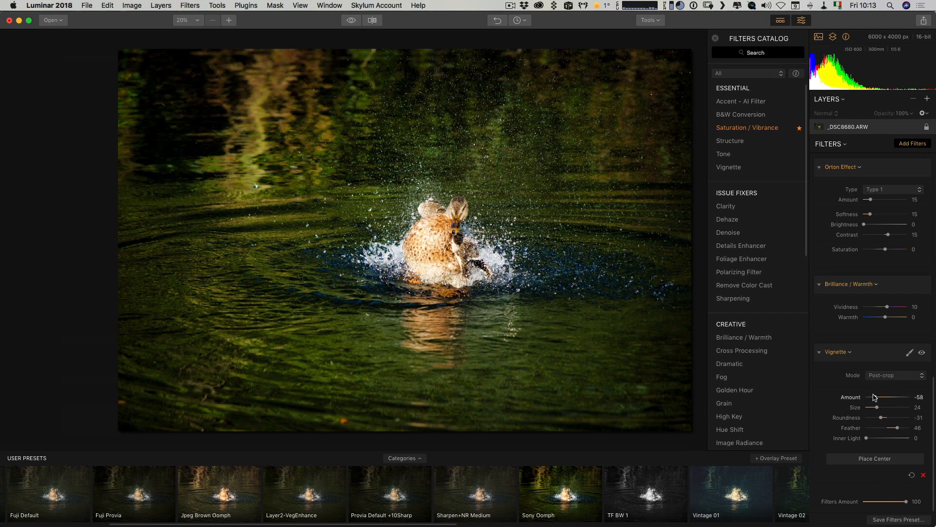
left_click_drag(875, 397, 874, 398)
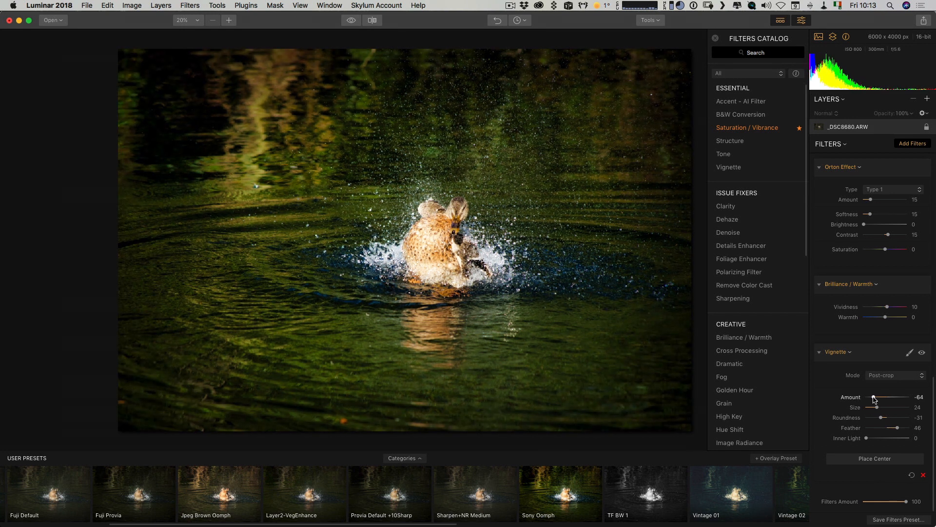
left_click_drag(897, 428, 905, 429)
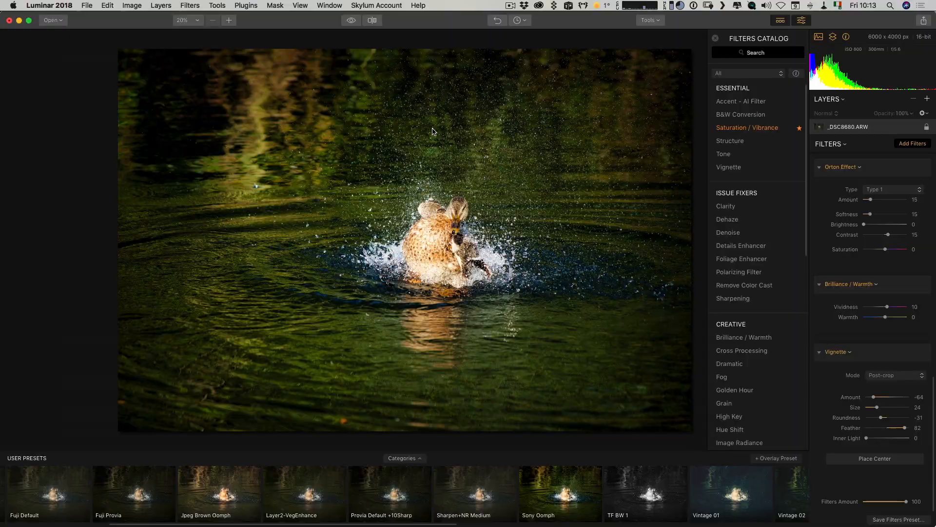
left_click(348, 25)
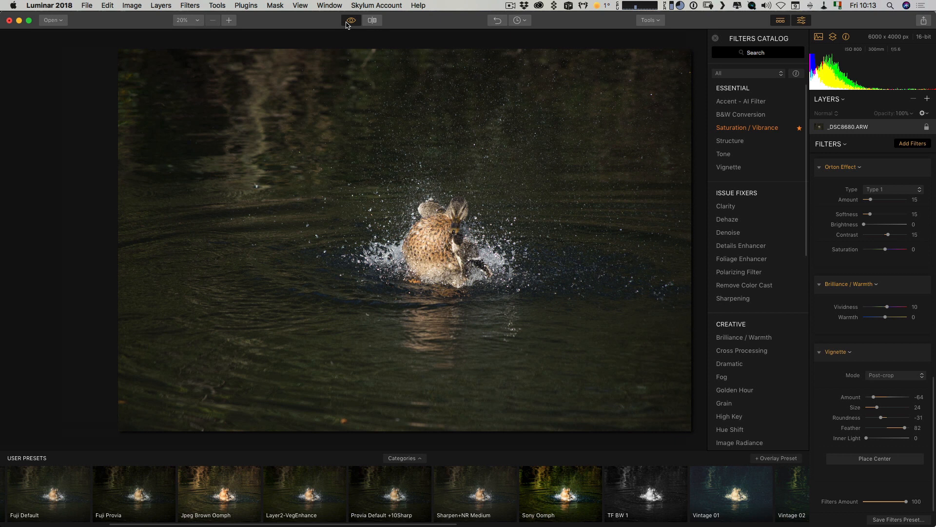
left_click(348, 25)
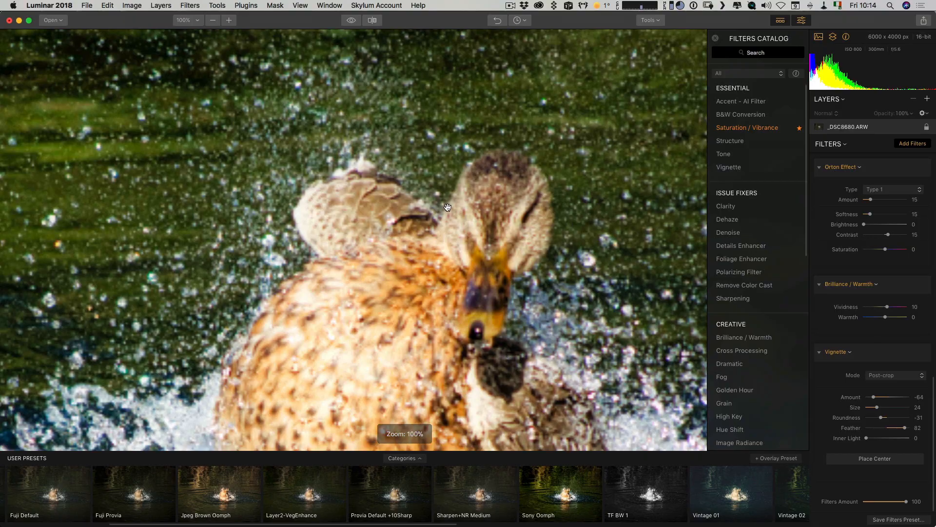
left_click(447, 207)
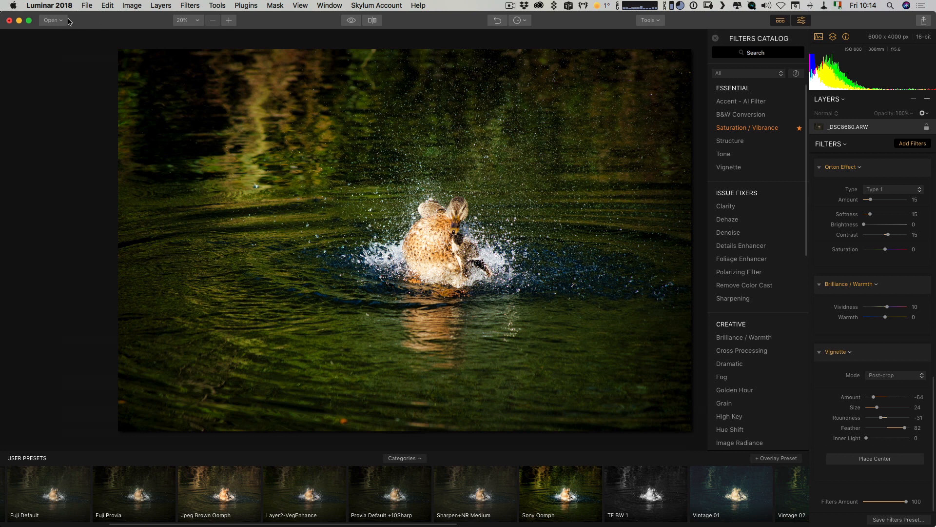
Step: Save the document as duck1 in the Luminar 2018 Tests folder with the original resources included
left_click(87, 6)
left_click(108, 53)
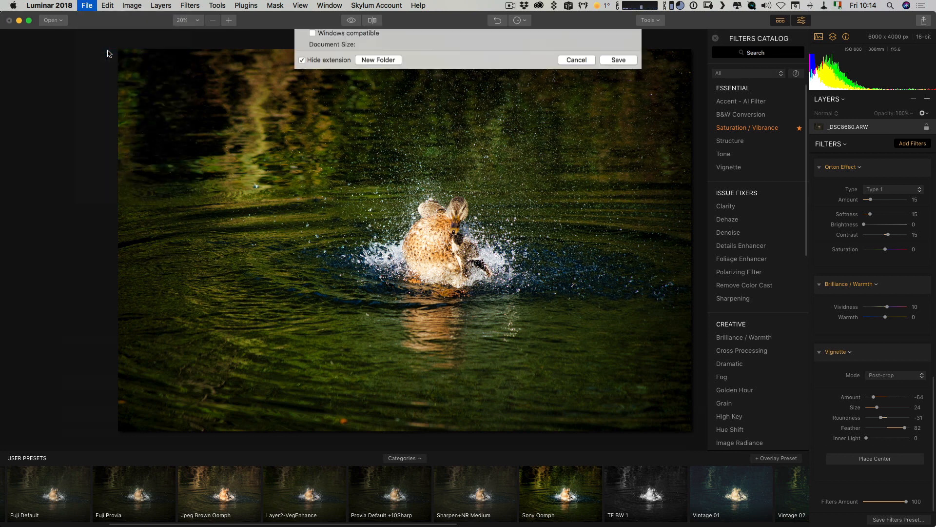
type("ck1")
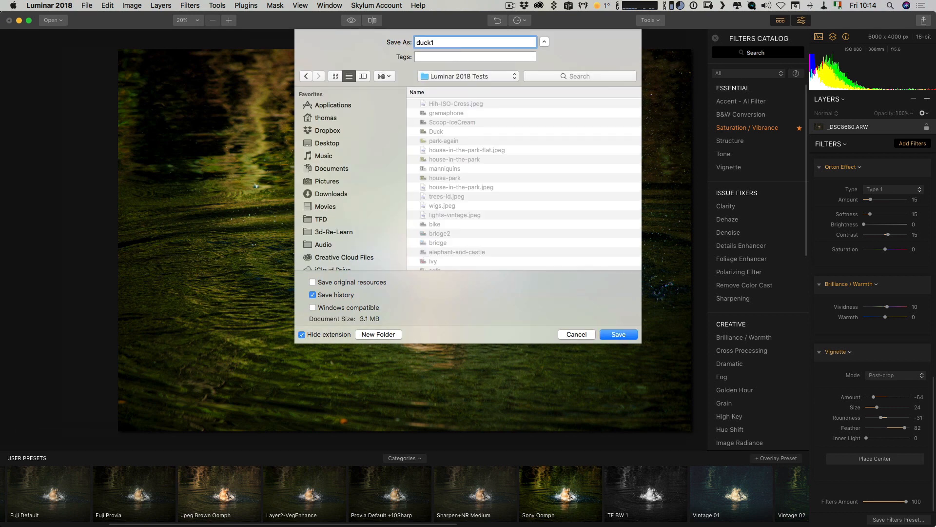
left_click(344, 283)
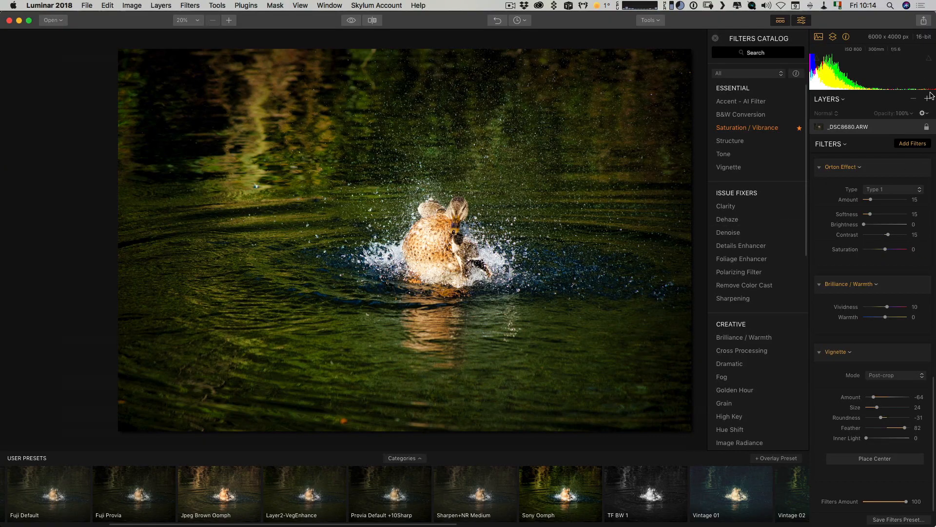
Step: Create a new adjustment layer and add the Details Enhancer filter to it with Small at 16 and Medium at 32
left_click(928, 99)
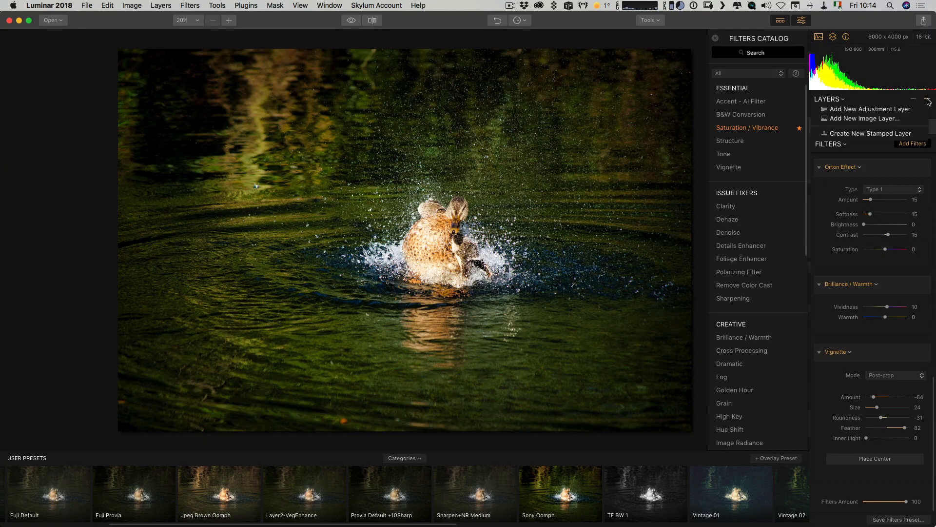
left_click(880, 113)
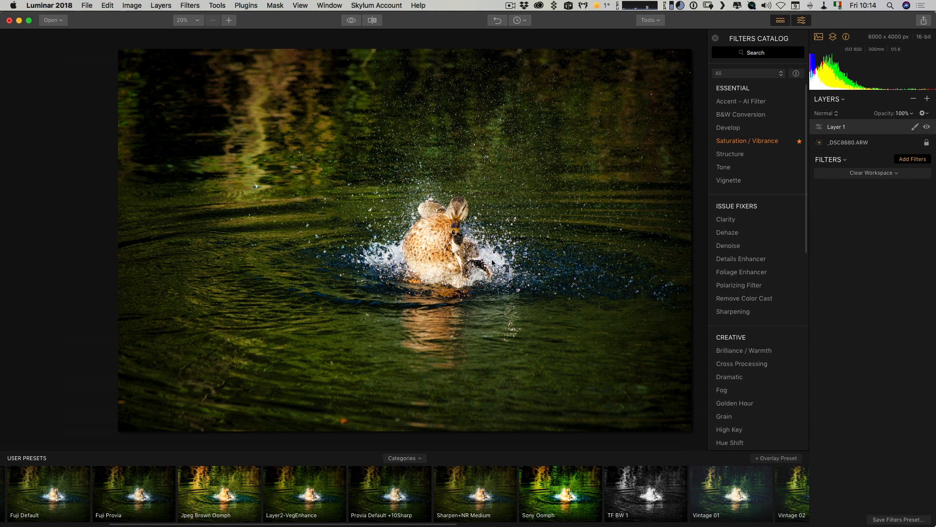
scroll(754, 226, "down", 10)
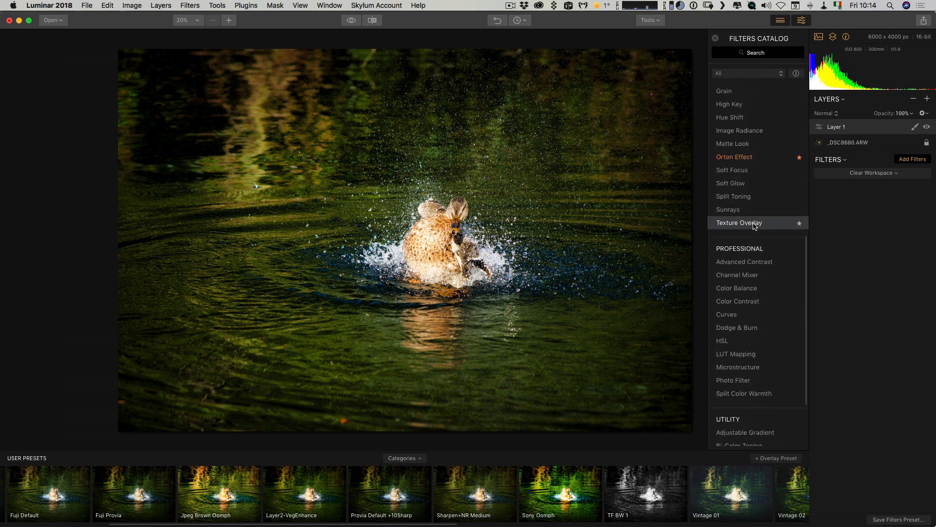
scroll(754, 226, "down", 5)
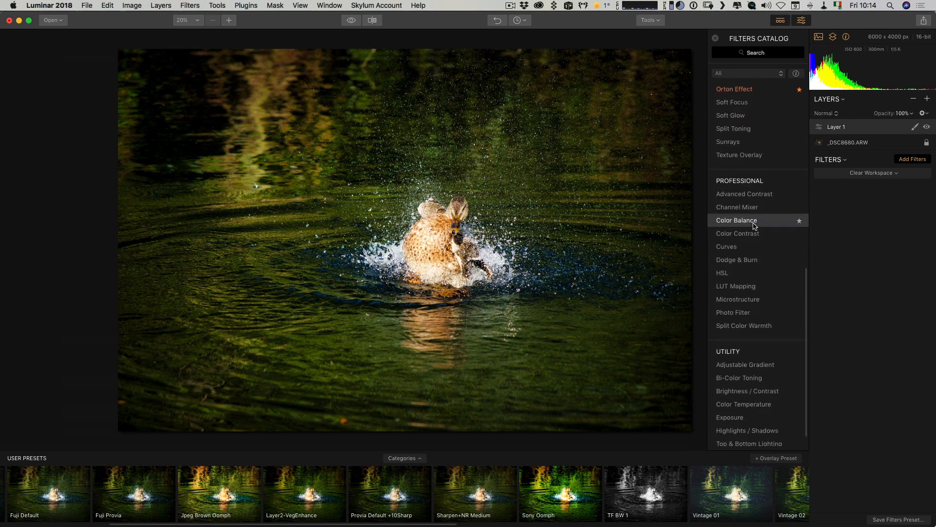
scroll(754, 226, "up", 14)
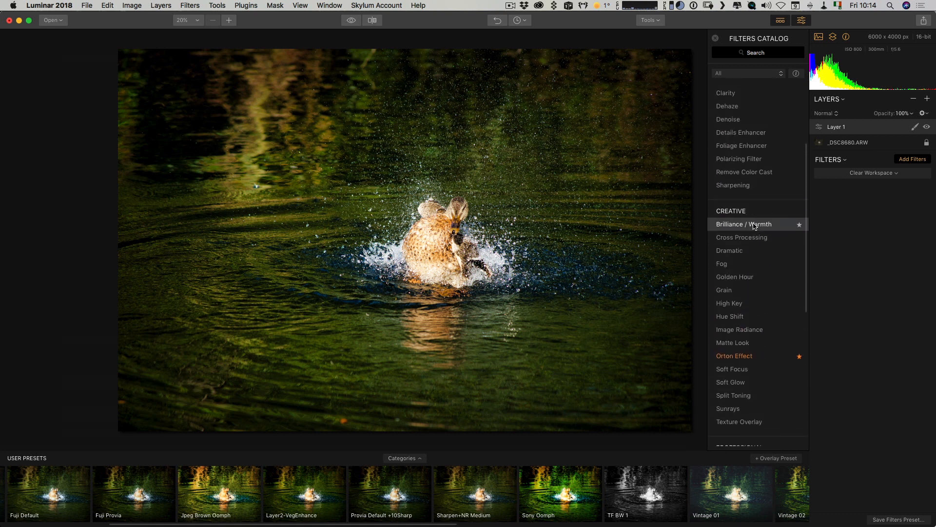
left_click(754, 136)
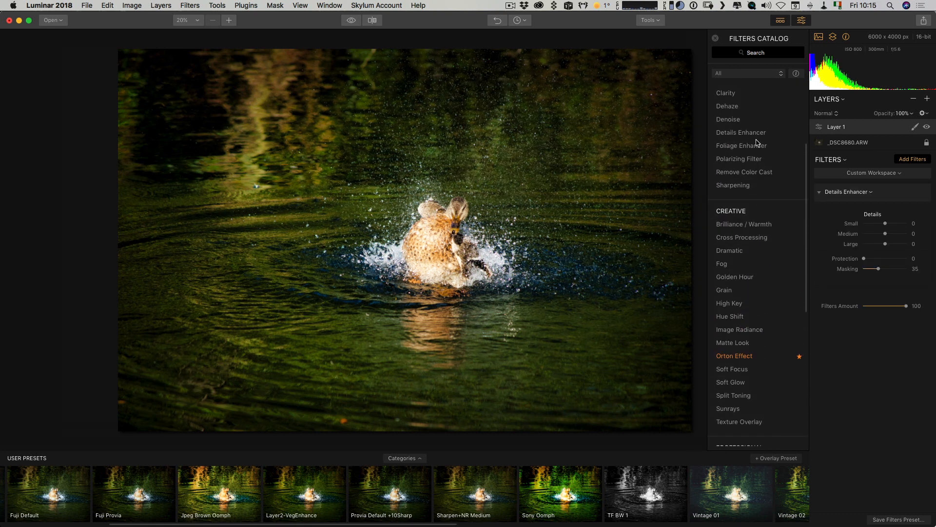
left_click_drag(887, 236, 890, 237)
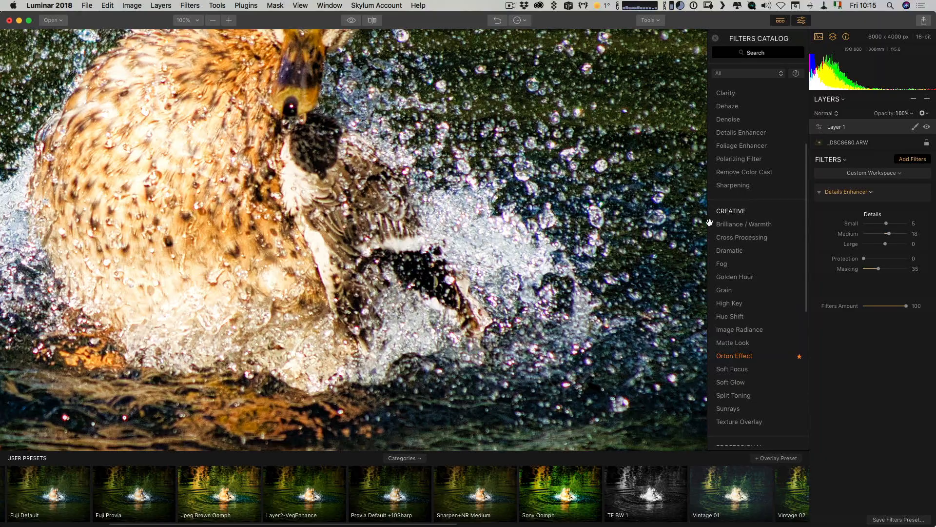
left_click_drag(893, 236, 889, 225)
key("super+0")
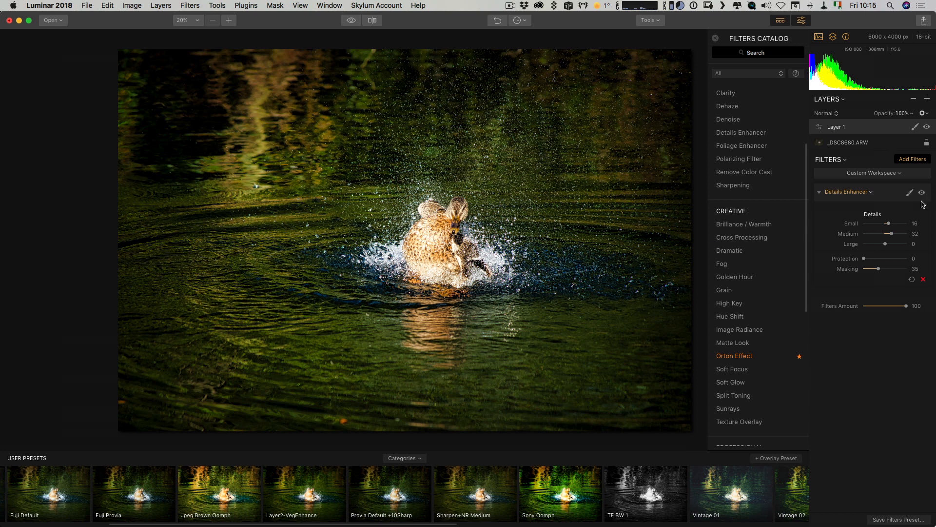
Step: Limit the Details Enhancer filter to the duck and its splash with a radial mask centred on the bird
left_click(911, 193)
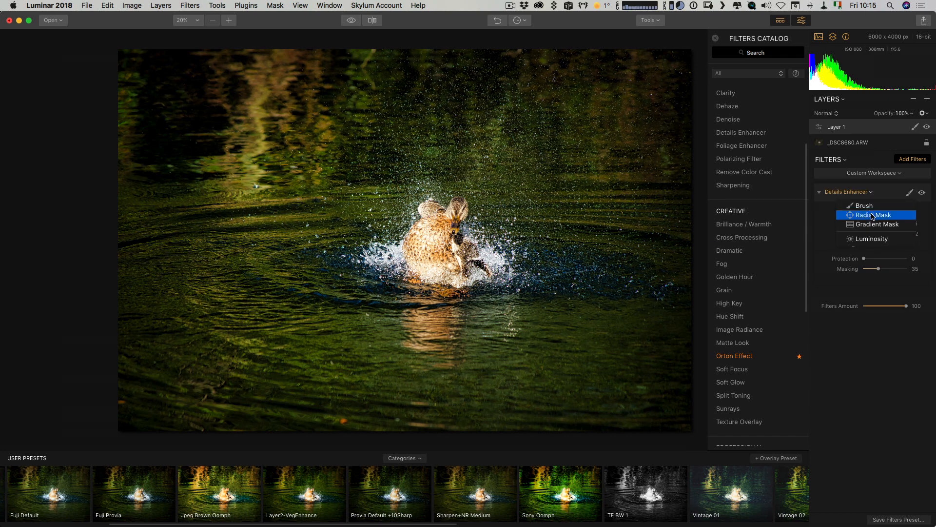
left_click(873, 217)
left_click_drag(436, 256, 223, 253)
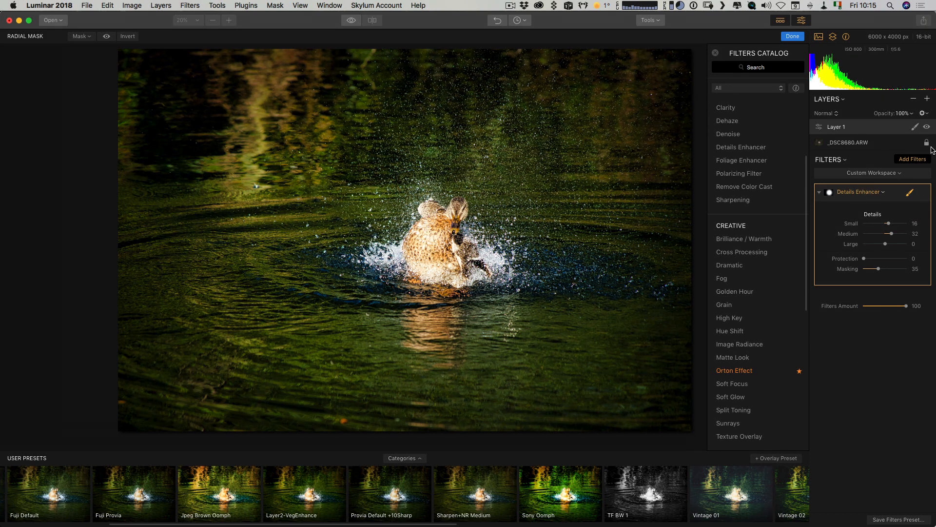
left_click(793, 37)
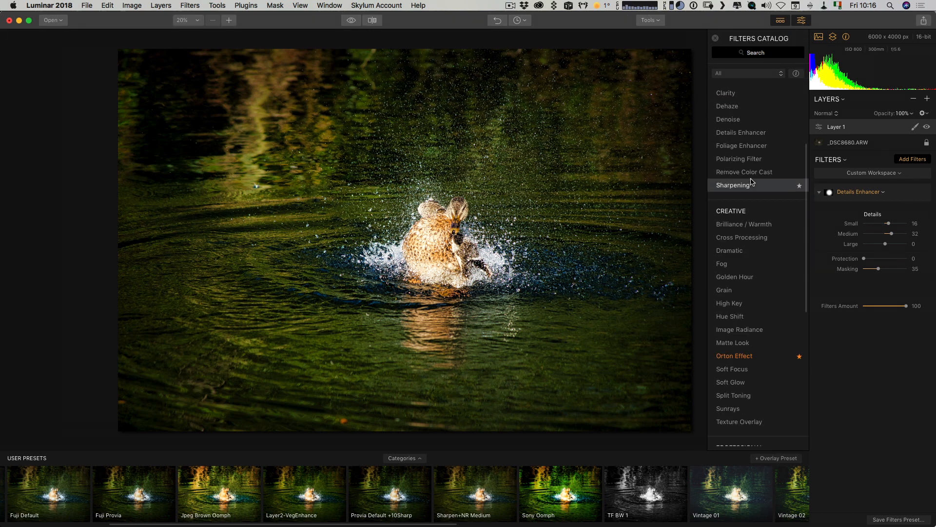
Step: Add the Foliage Enhancer filter with Amount 10 and Hue -63, and compare the photo with and without it
scroll(752, 181, "up", 5)
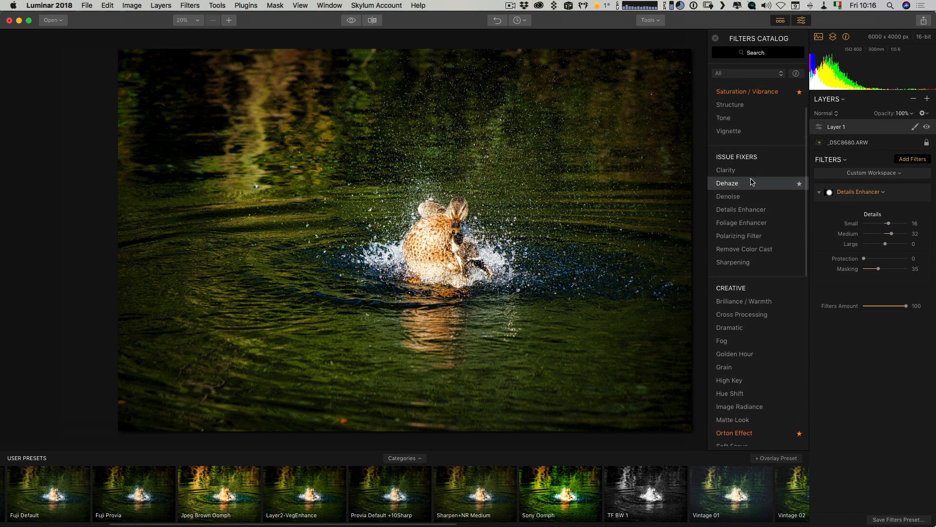
scroll(753, 182, "down", 15)
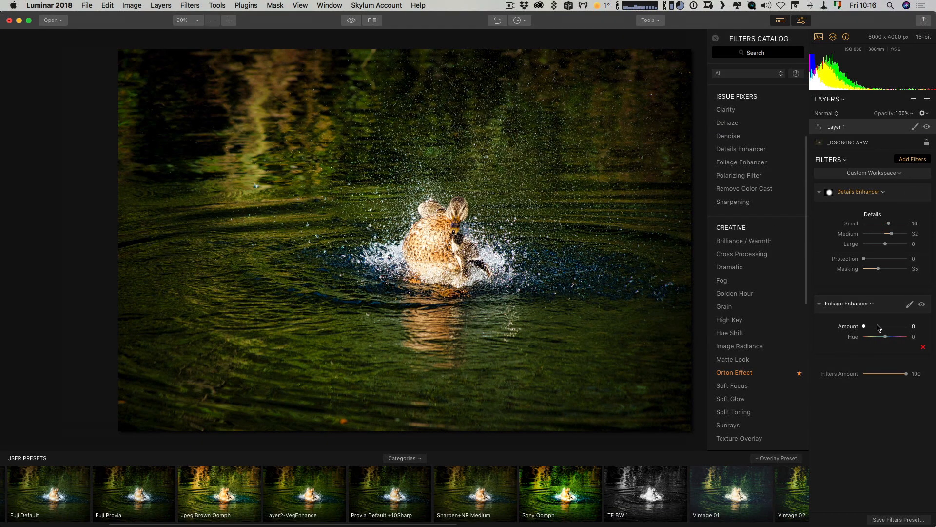
mouse_move(864, 326)
left_mouse_down()
mouse_move(881, 339)
mouse_move(869, 328)
left_mouse_up()
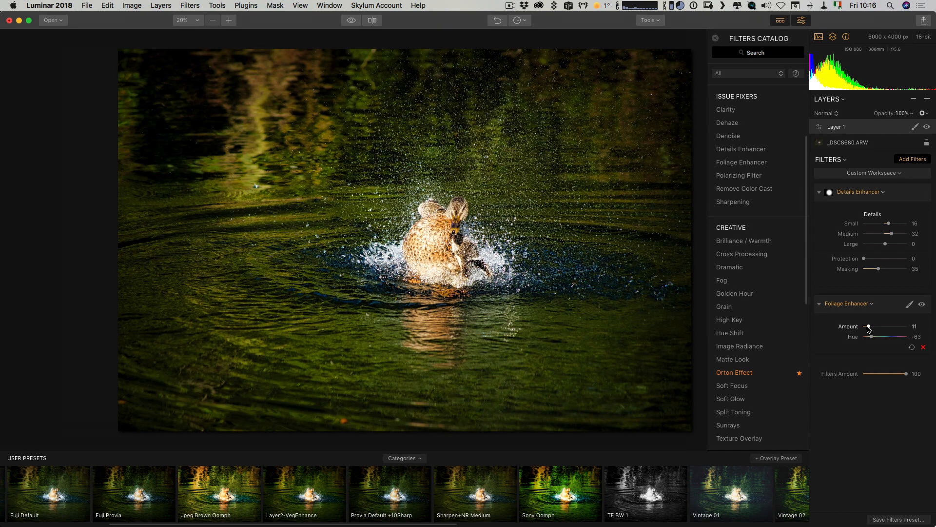
left_click(922, 304)
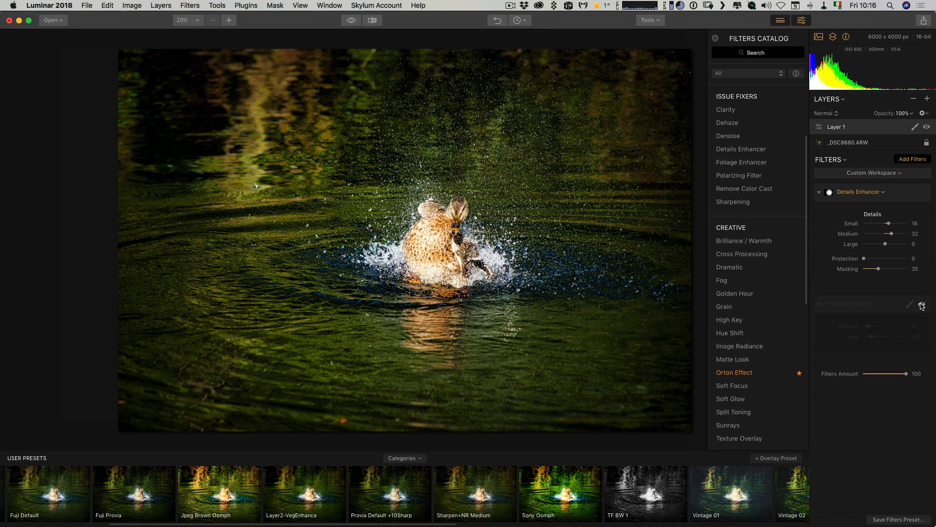
left_click(922, 305)
left_click(922, 305)
left_click(922, 305)
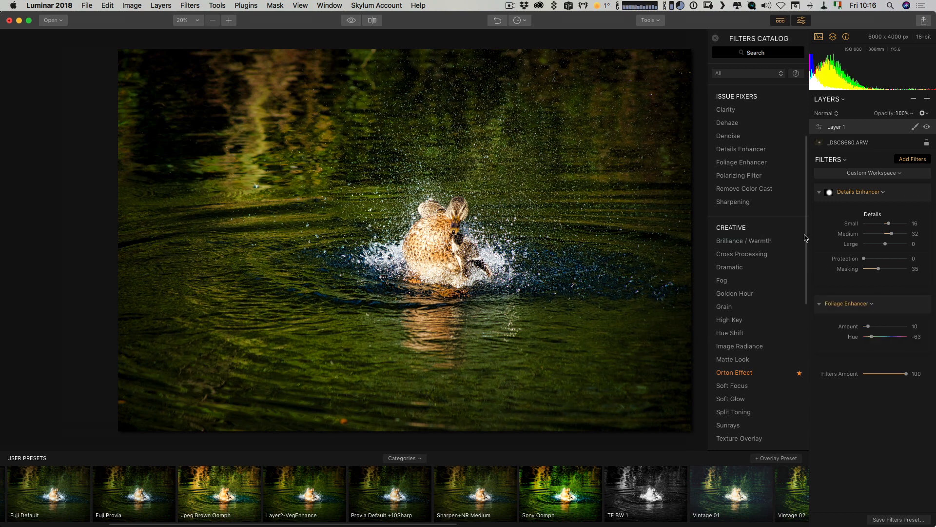
Step: Add the Polarizing Filter with Amount 35 and compare the photo with and without Layer 1
left_click(740, 176)
mouse_move(883, 394)
left_mouse_down()
mouse_move(900, 398)
mouse_move(878, 397)
left_mouse_up()
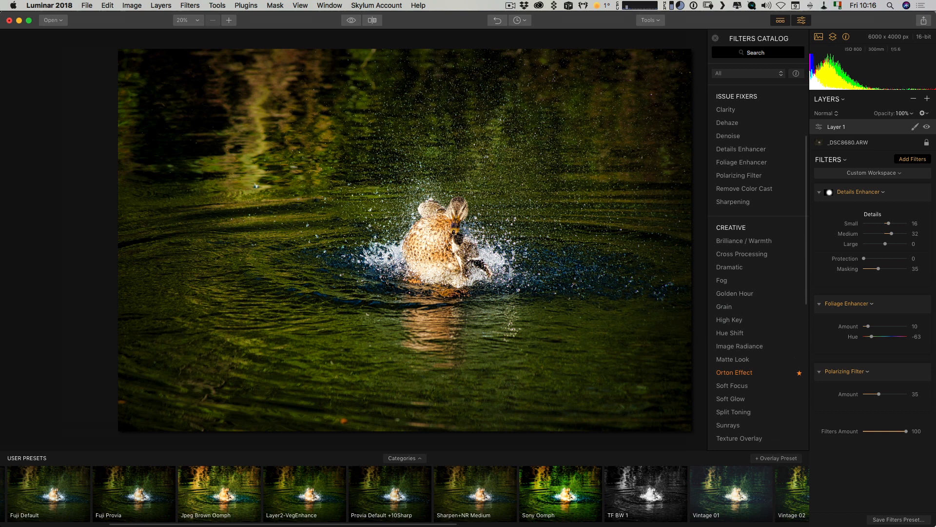
left_click(927, 127)
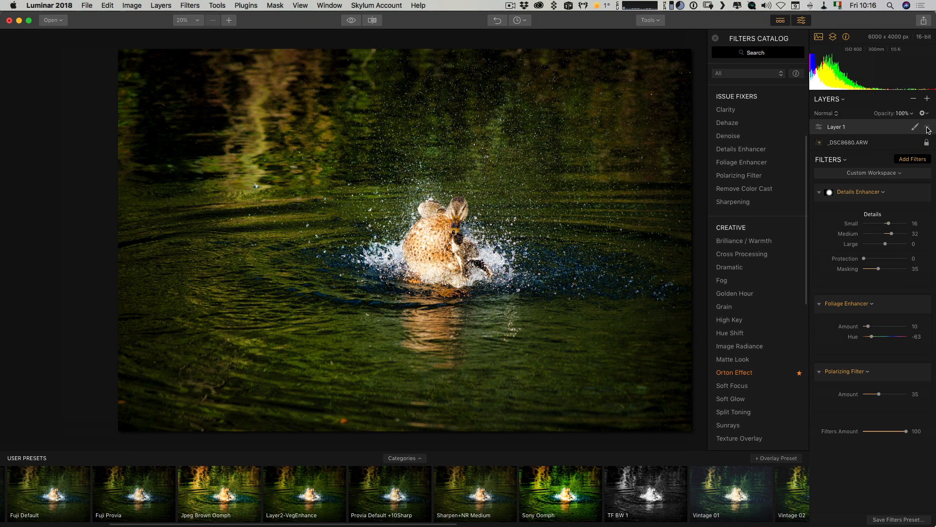
left_click(928, 128)
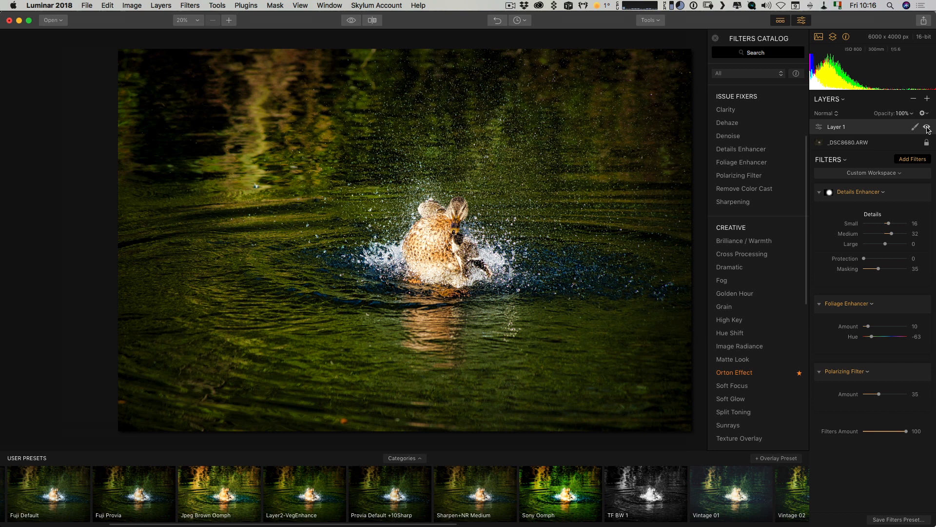
left_click(927, 128)
left_click(927, 128)
Step: Reduce the opacity of Layer 1 to 50% and check the layer's effect by toggling its visibility
left_click(912, 114)
left_click(905, 123)
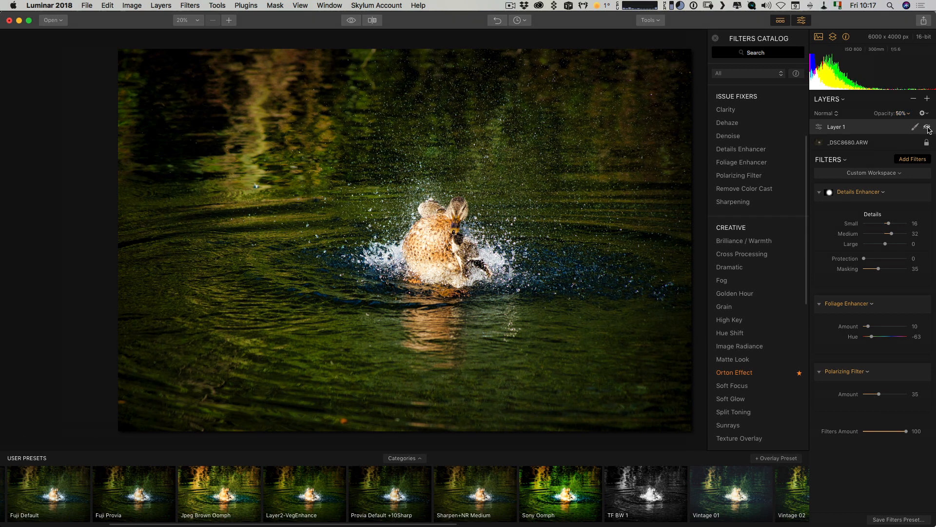
left_click(927, 128)
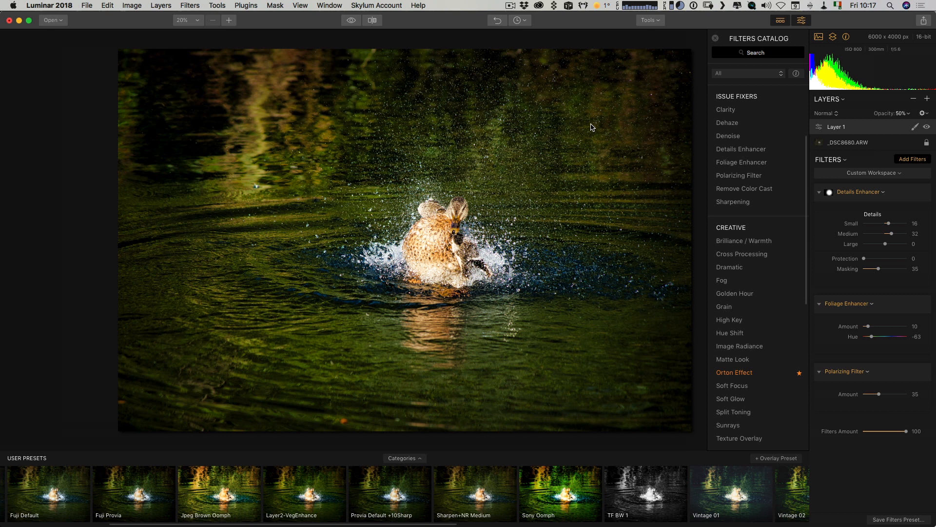
Step: Compare the finished edit with the original photo, first in full view and again with a split before/after divider over the duck
left_click(351, 21)
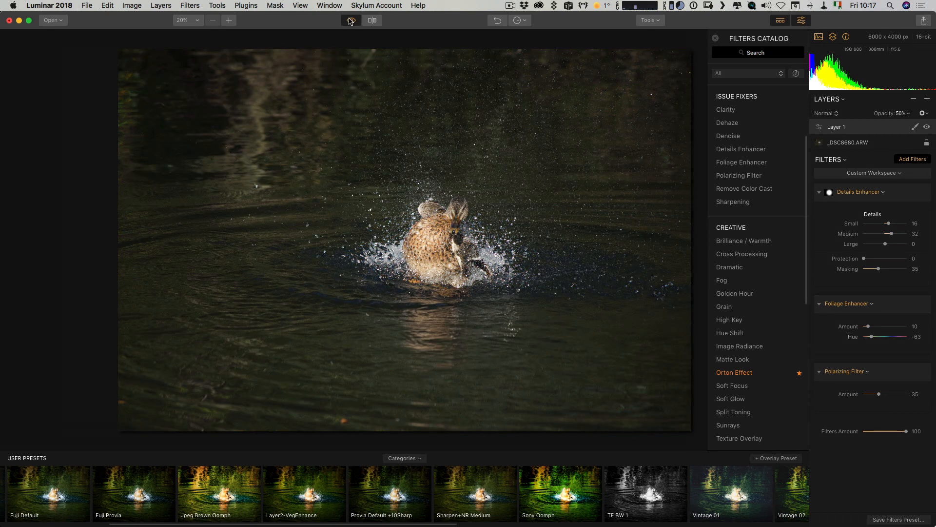
left_click(351, 21)
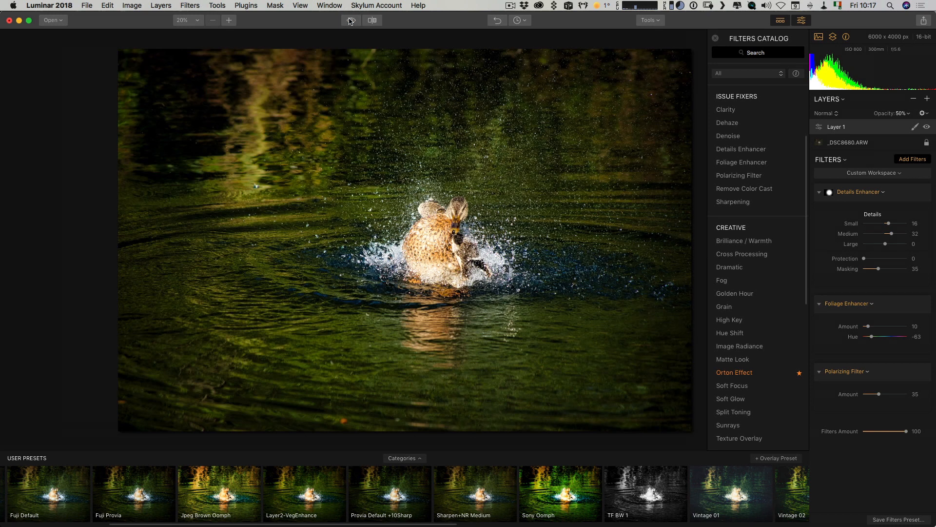
left_click(372, 20)
mouse_move(458, 35)
left_mouse_down()
mouse_move(359, 43)
mouse_move(489, 48)
mouse_move(449, 52)
left_mouse_up()
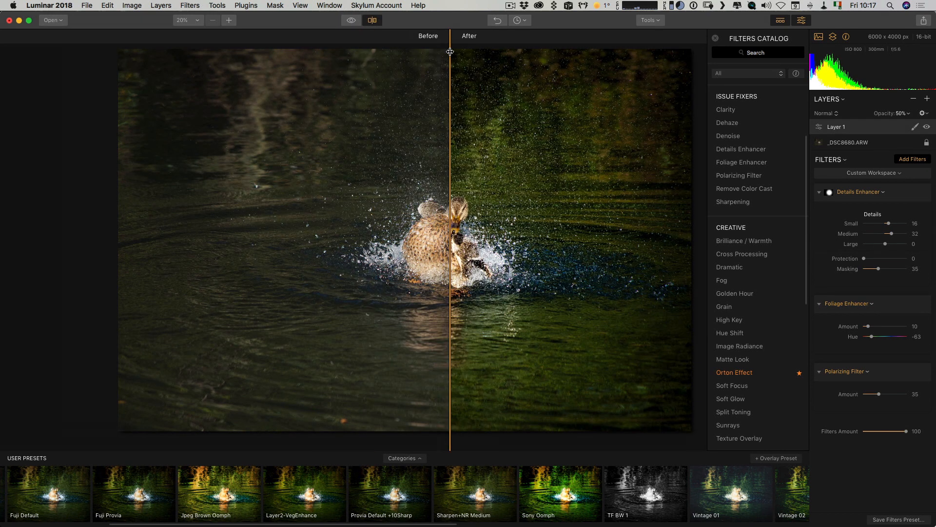
left_click(371, 22)
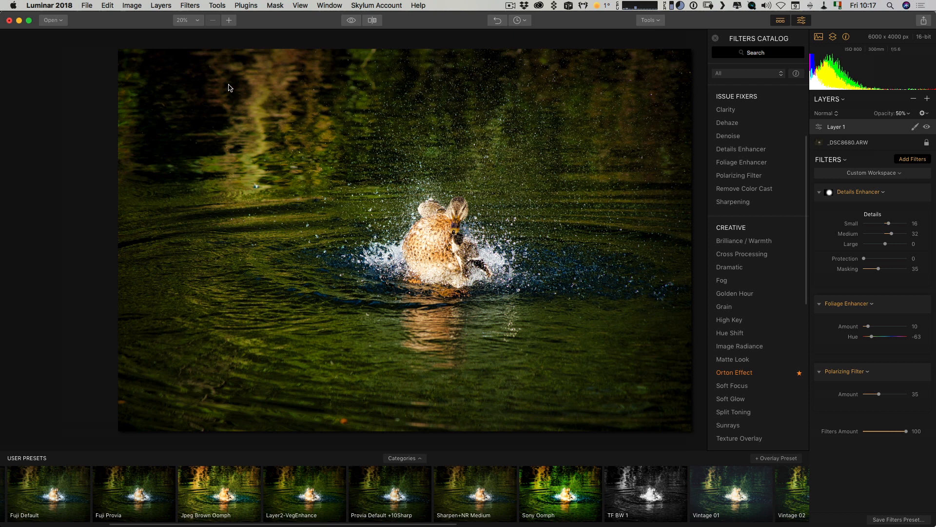
Step: Start exporting the photo to an image file with the sRGB color space and JPEG format
left_click(923, 22)
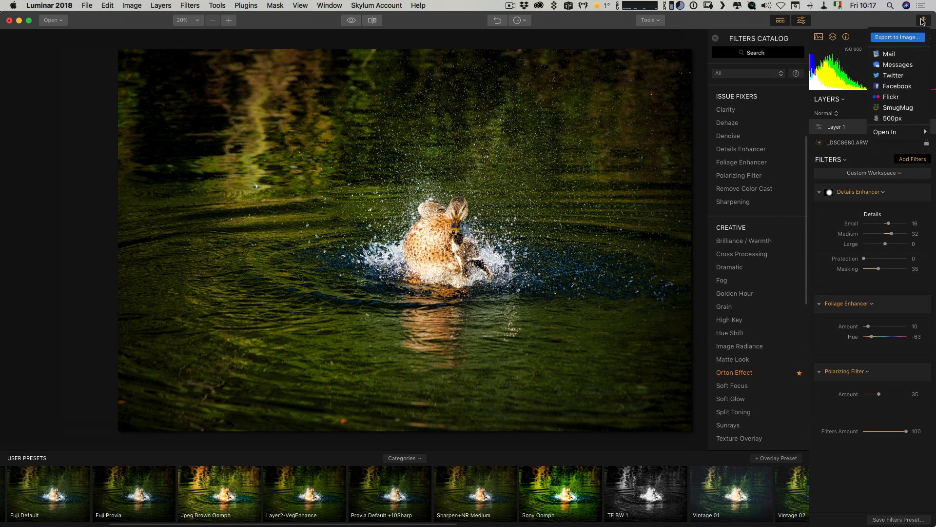
left_click(899, 38)
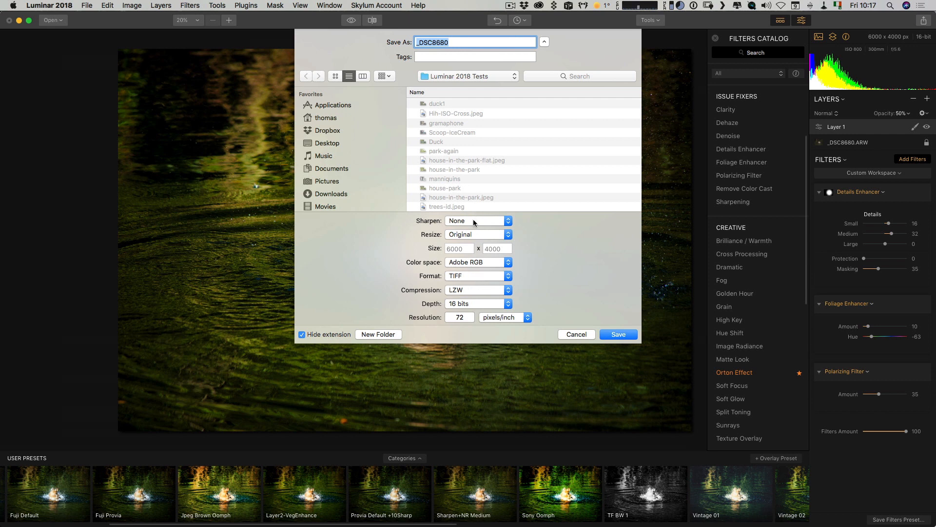
left_click(461, 263)
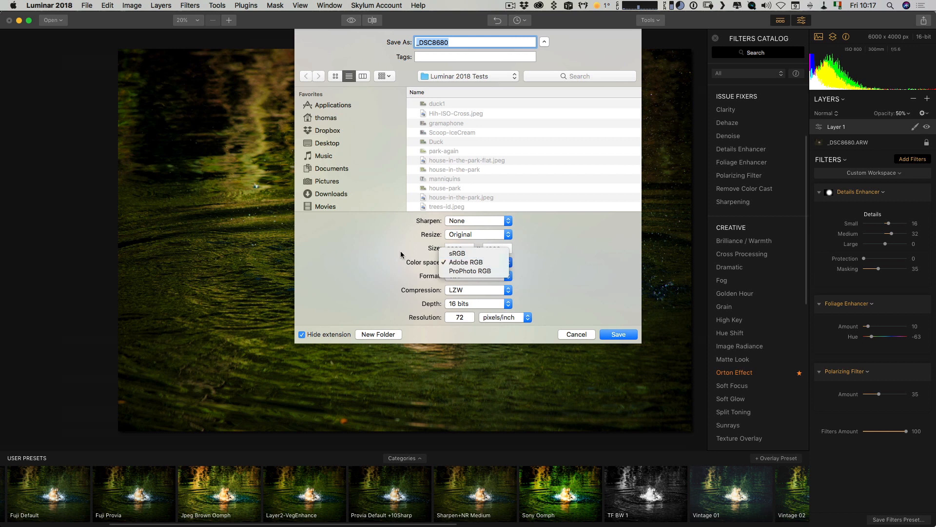
left_click(457, 253)
left_click(468, 275)
left_click(466, 248)
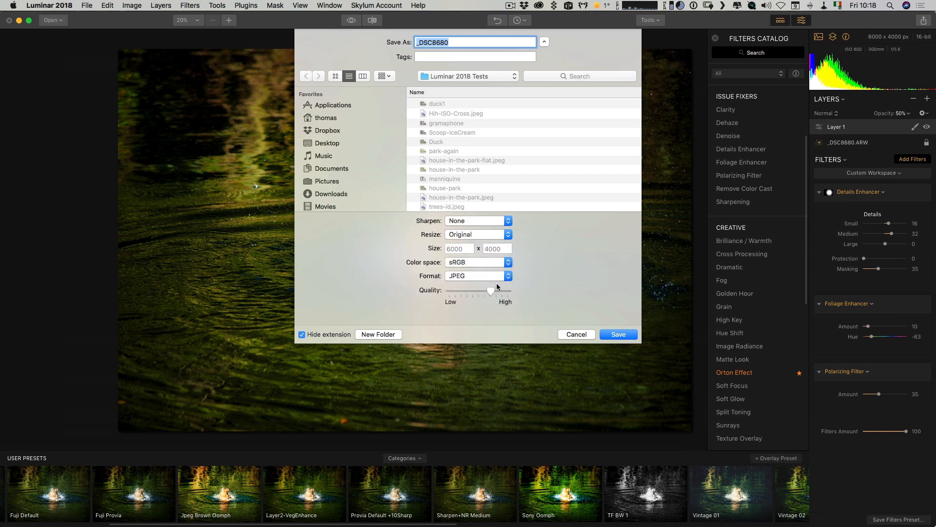
Step: Resize the export to a long edge of 2400, raise the quality slightly, set sharpening to Low, and save it as duck-exported in Luminar 2018 Tests
left_click(464, 234)
left_click(463, 245)
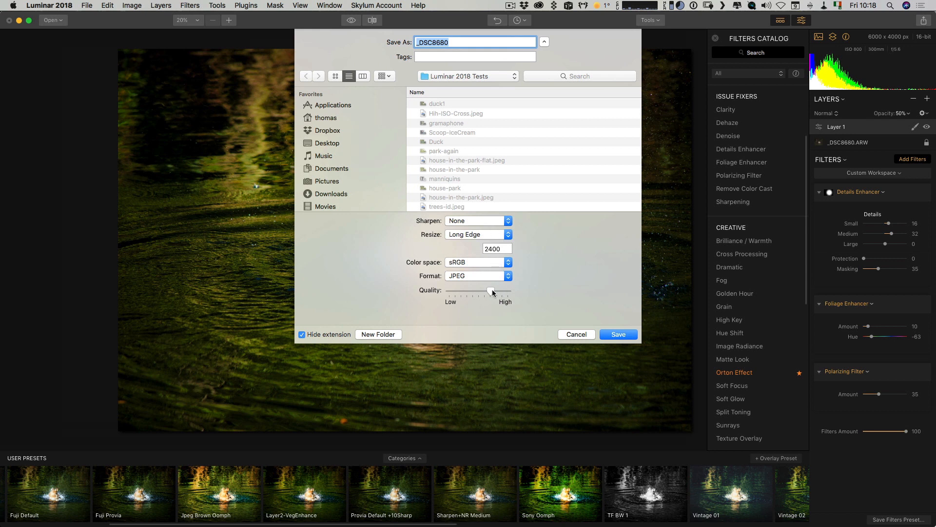
left_click(461, 224)
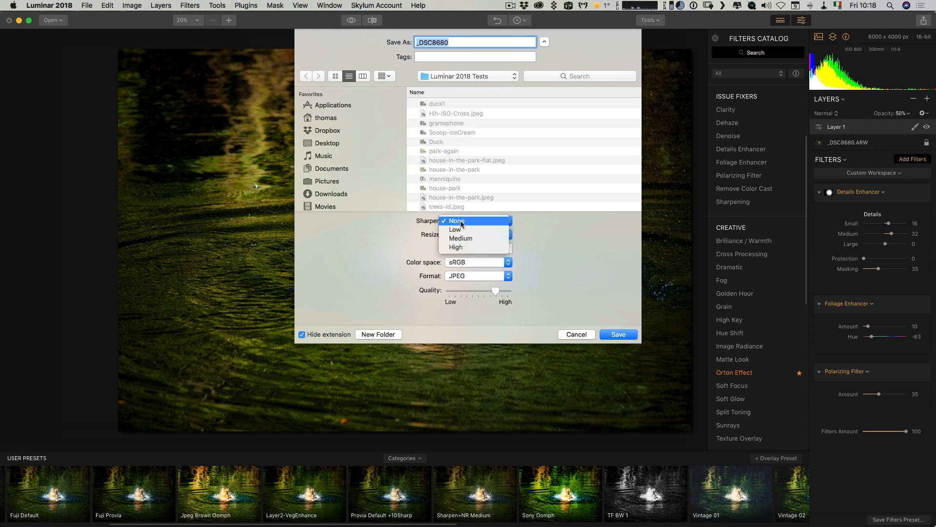
left_click(462, 228)
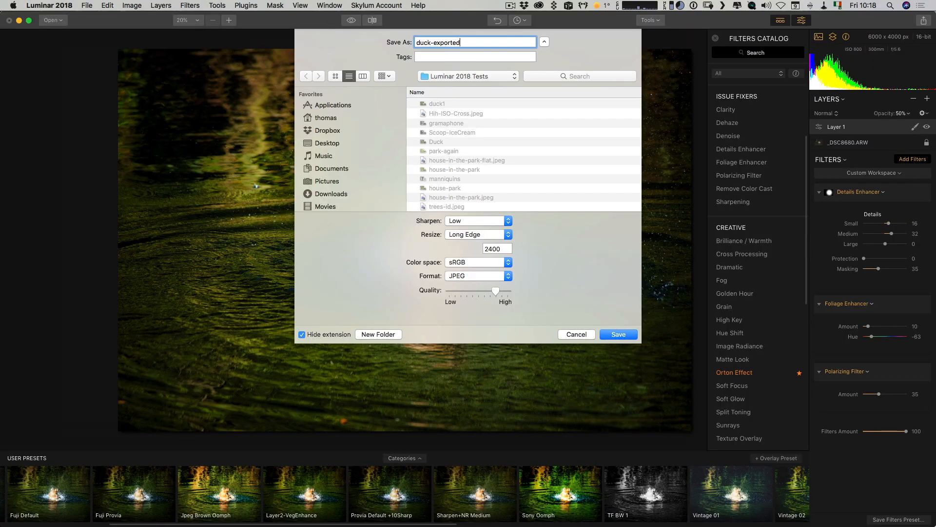
key("Return")
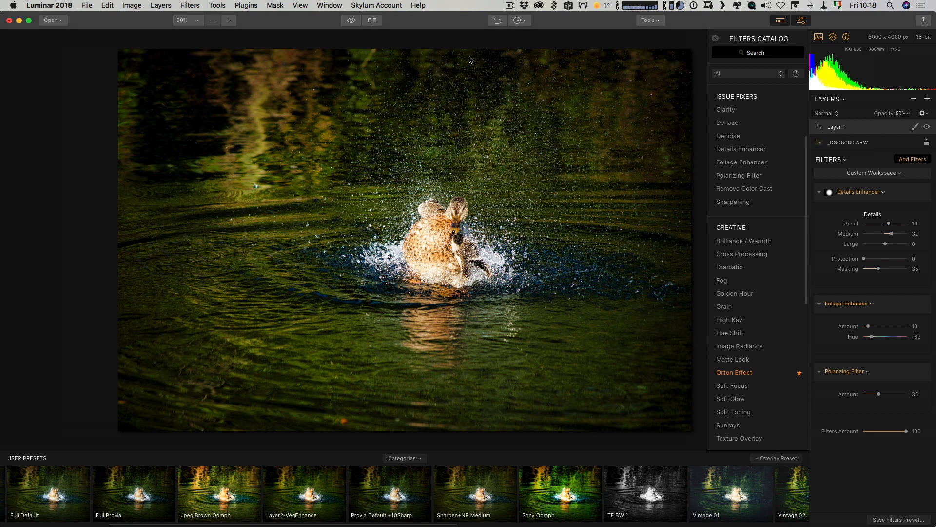
Step: Switch from Luminar 2018 to another open application
key("super+Tab")
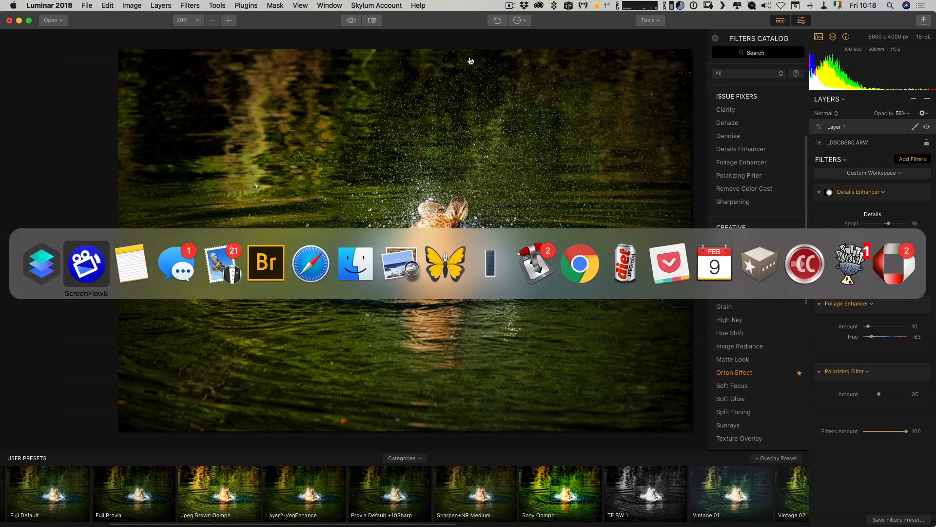